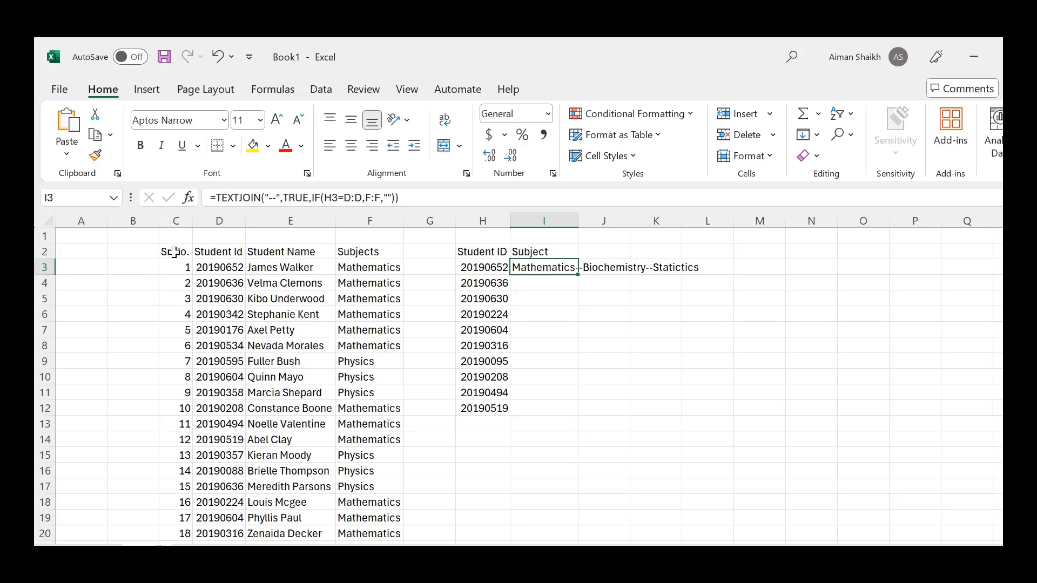
# - Examine the Student Id, Student Name and Subjects columns through the student records, along with the lookup ID in H3
pyautogui.click(219, 221)
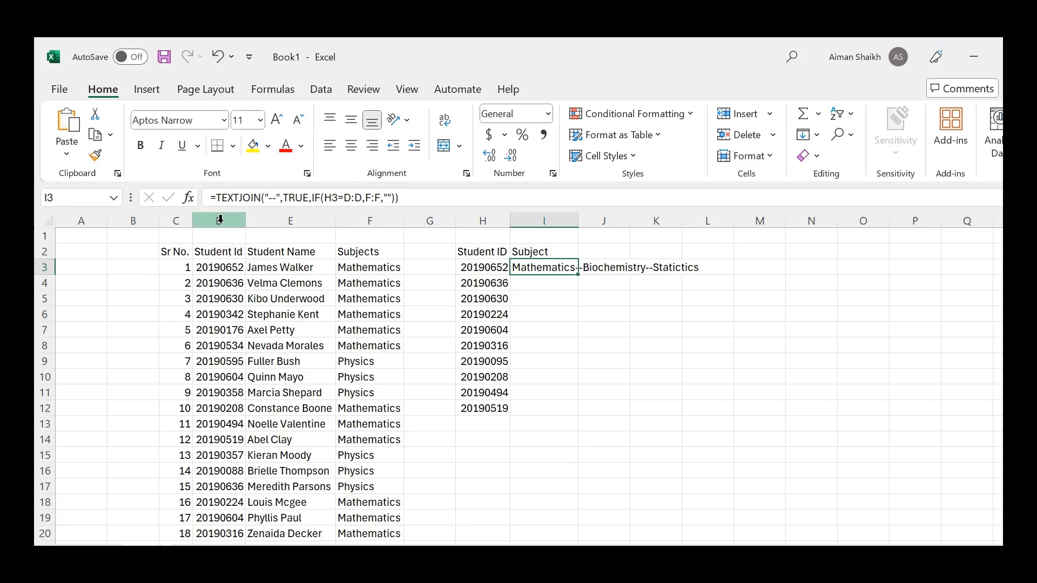
pyautogui.click(284, 216)
pyautogui.click(378, 216)
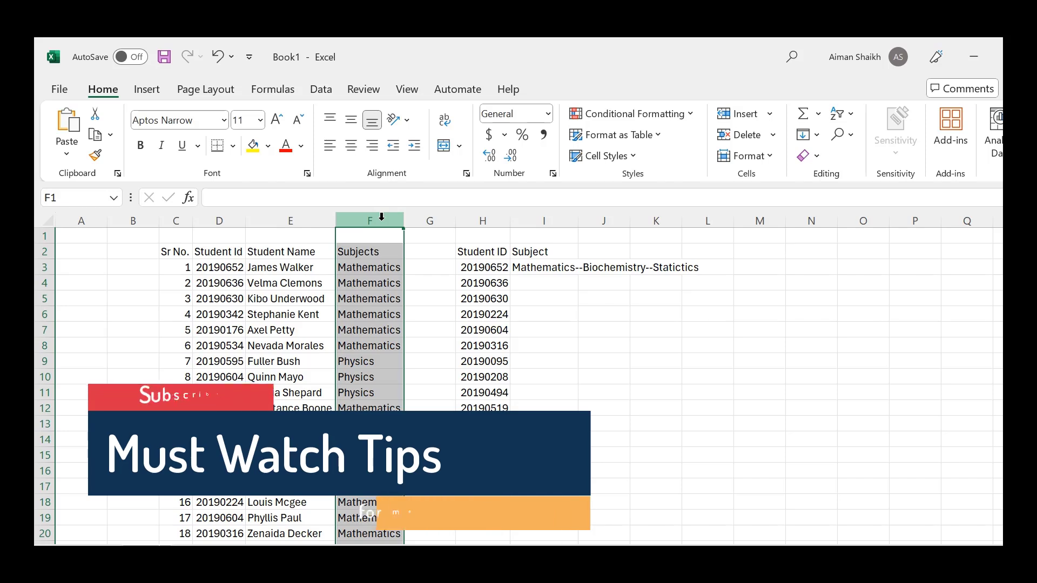
pyautogui.click(494, 267)
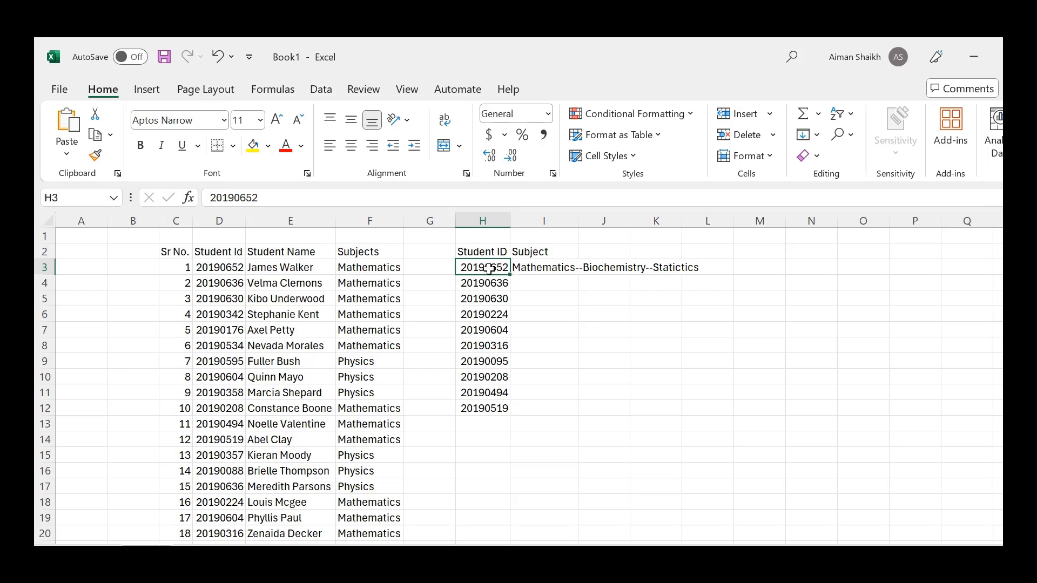
pyautogui.scroll(-14, 362, 303)
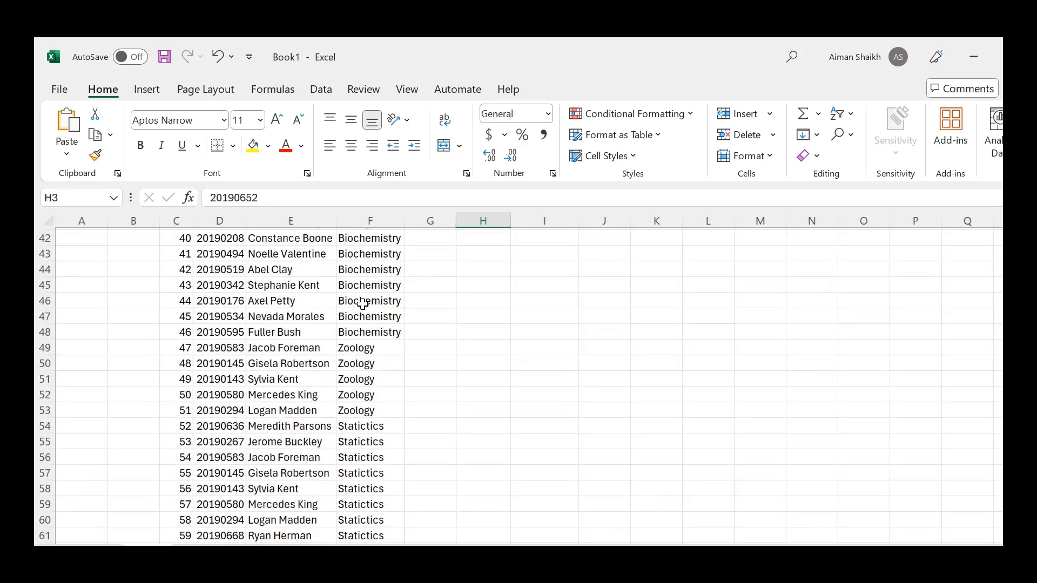
pyautogui.scroll(-9, 362, 303)
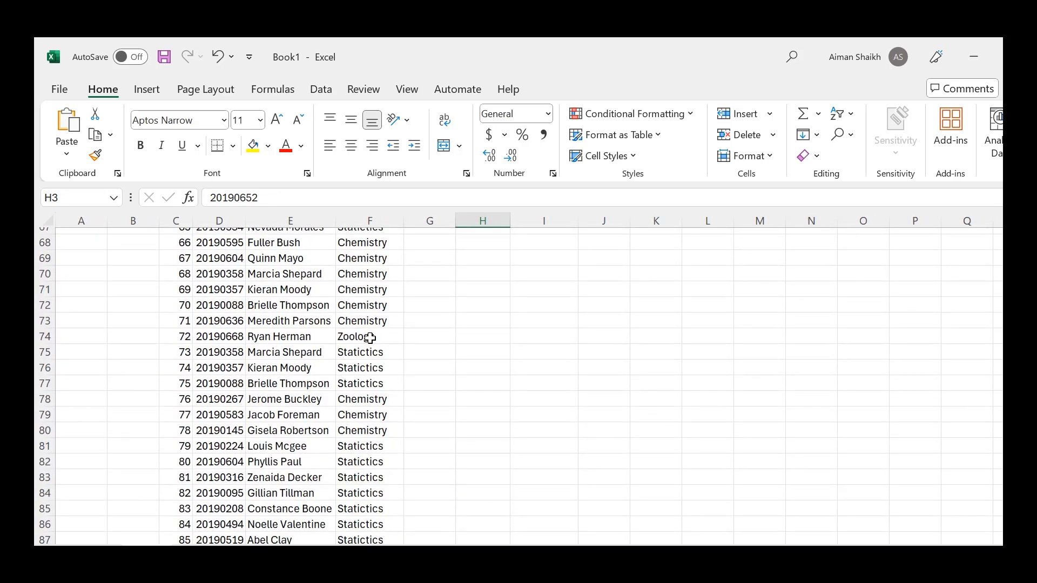
pyautogui.scroll(20, 346, 345)
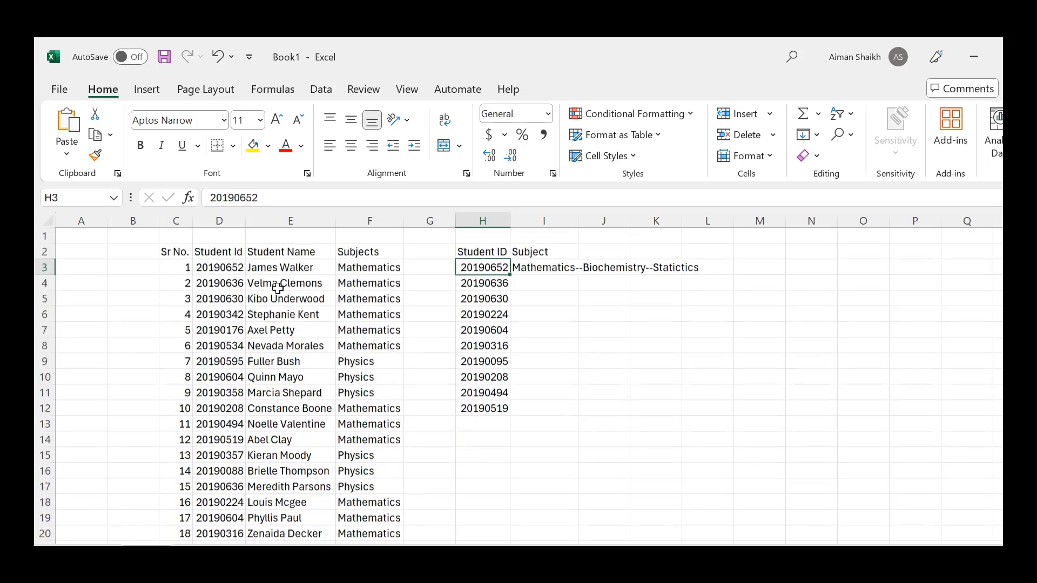
# - Add filters to the header row in row 2
pyautogui.click(228, 252)
pyautogui.hotkey('shift', 'space')
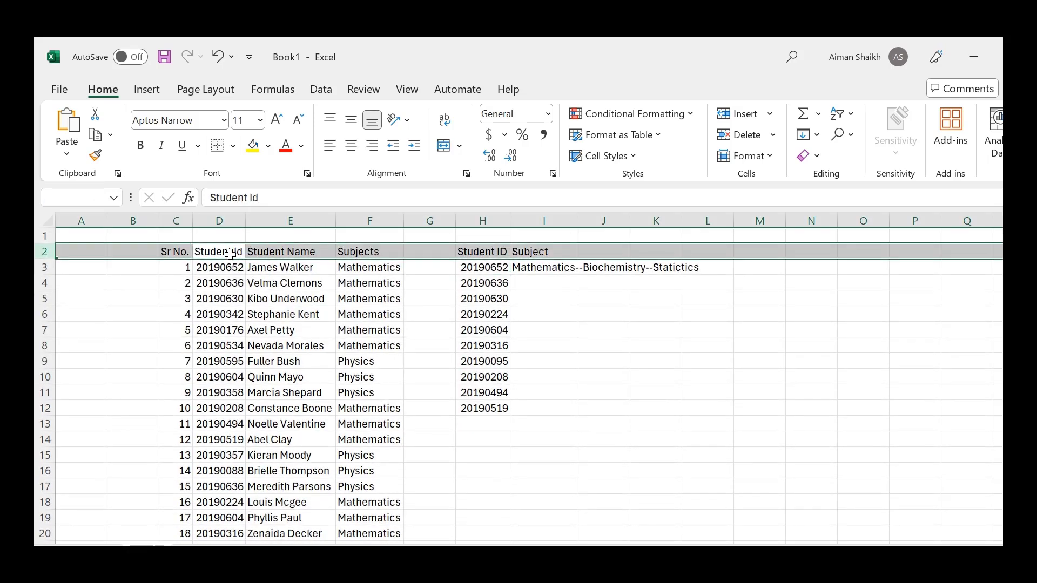
pyautogui.hotkey('ctrl', 'shift', 'l')
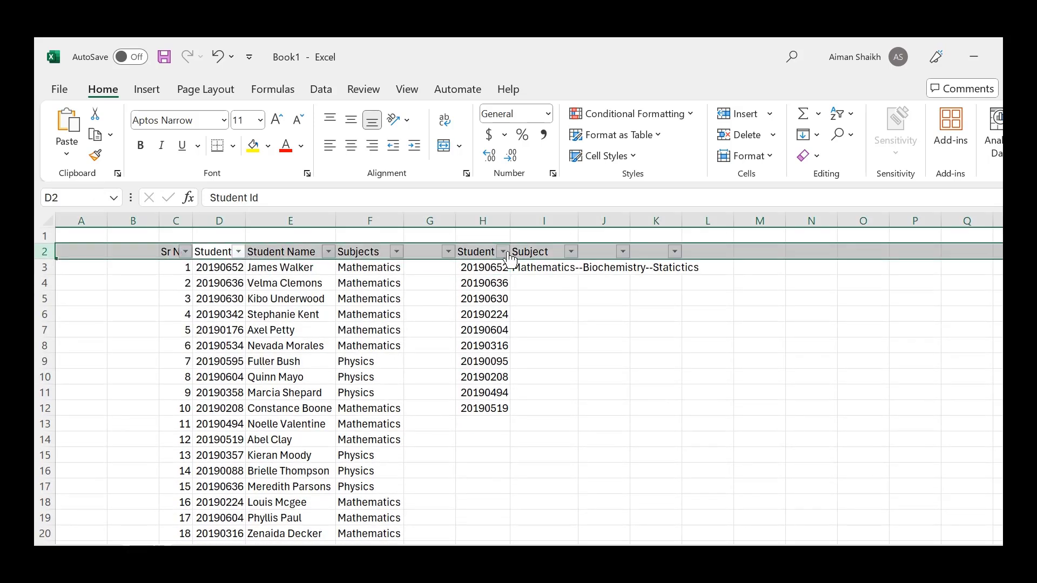
# - Filter the Student Id column by the ID copied from H3 and select the matching entries under Subjects
pyautogui.click(501, 266)
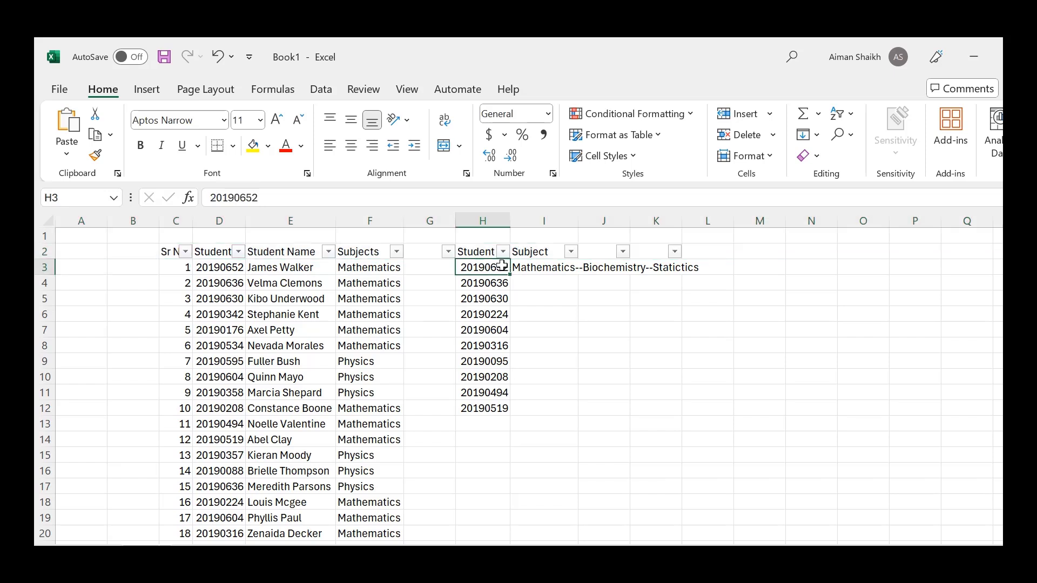
pyautogui.hotkey('ctrl', 'c')
pyautogui.click(238, 251)
pyautogui.click(322, 398)
pyautogui.hotkey('ctrl', 'v')
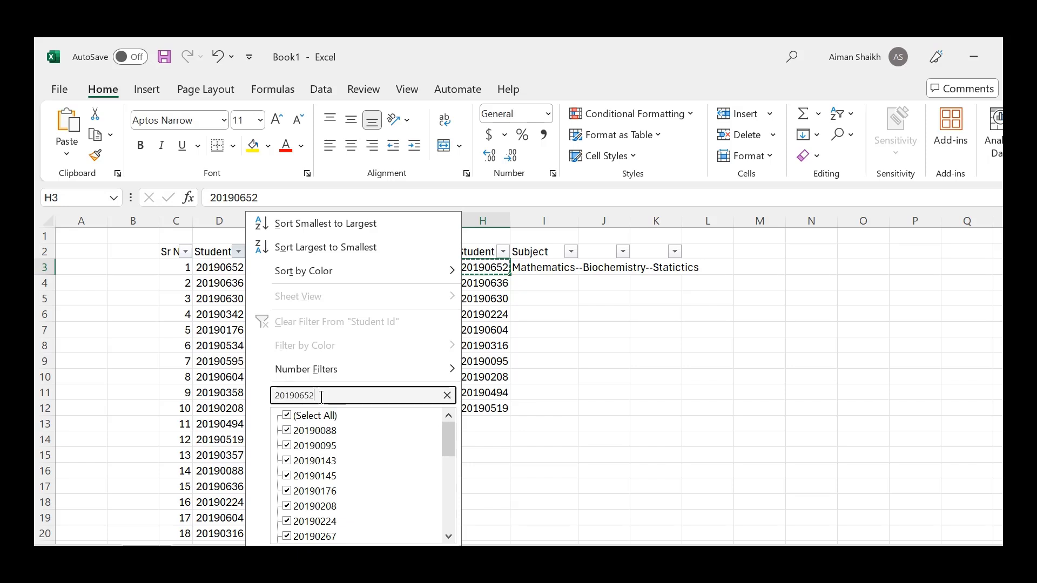
pyautogui.press('Return')
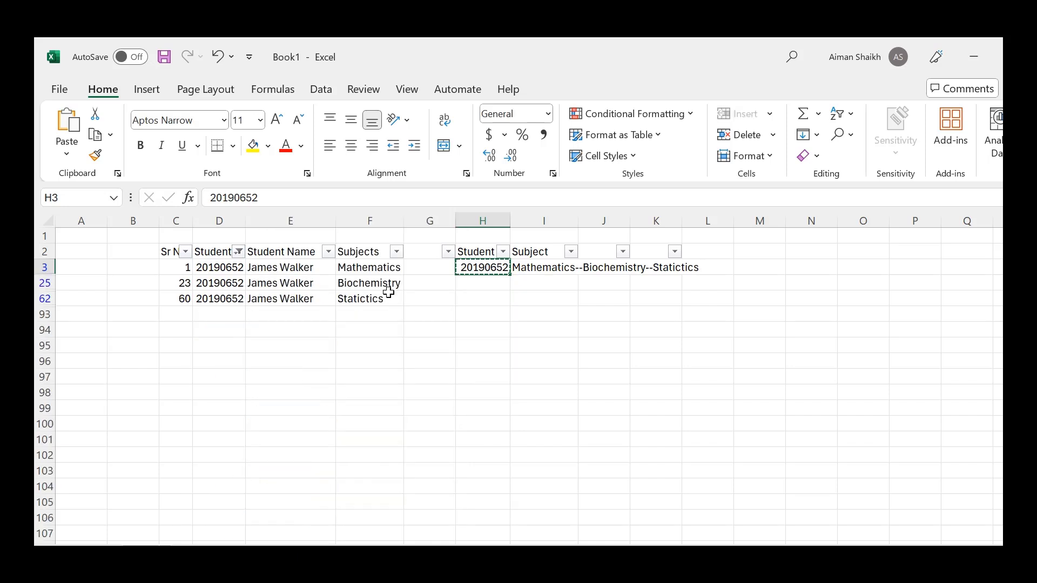
pyautogui.click(360, 268)
pyautogui.moveTo(361, 267); pyautogui.dragTo(359, 298)
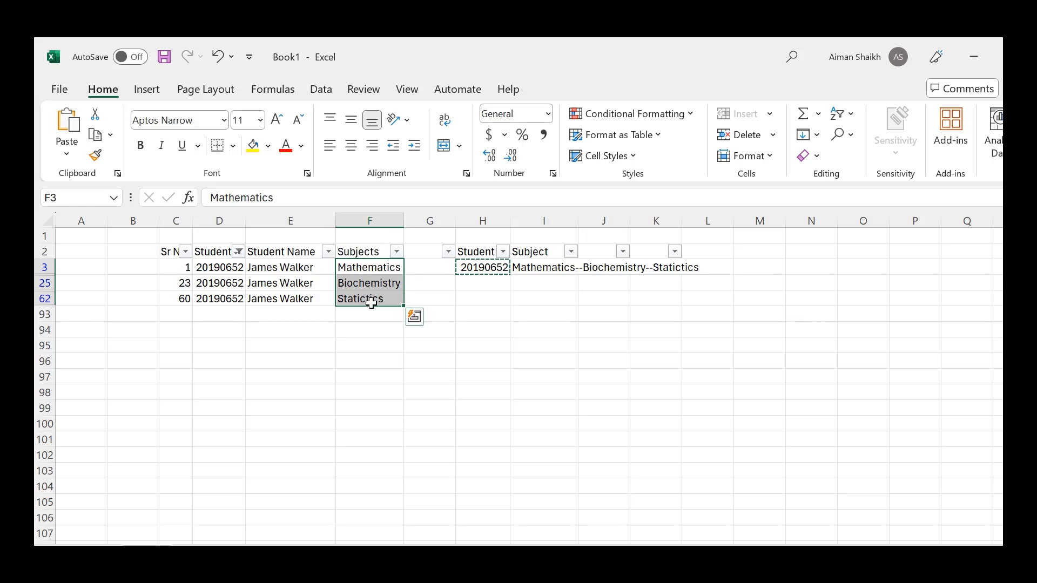
# - Reset the Student Id filter to show all records
pyautogui.click(240, 253)
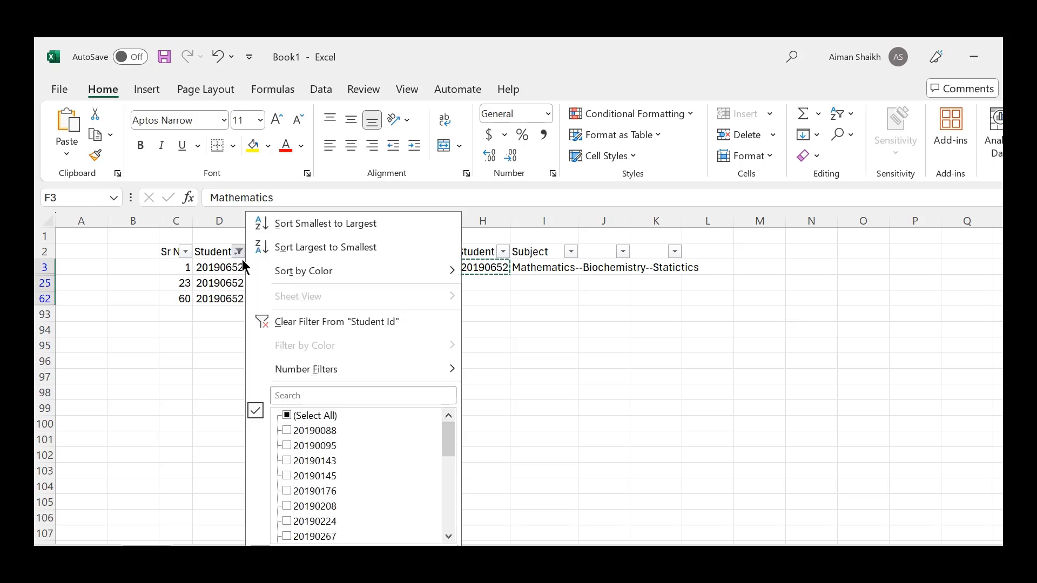
pyautogui.click(330, 416)
pyautogui.press('Return')
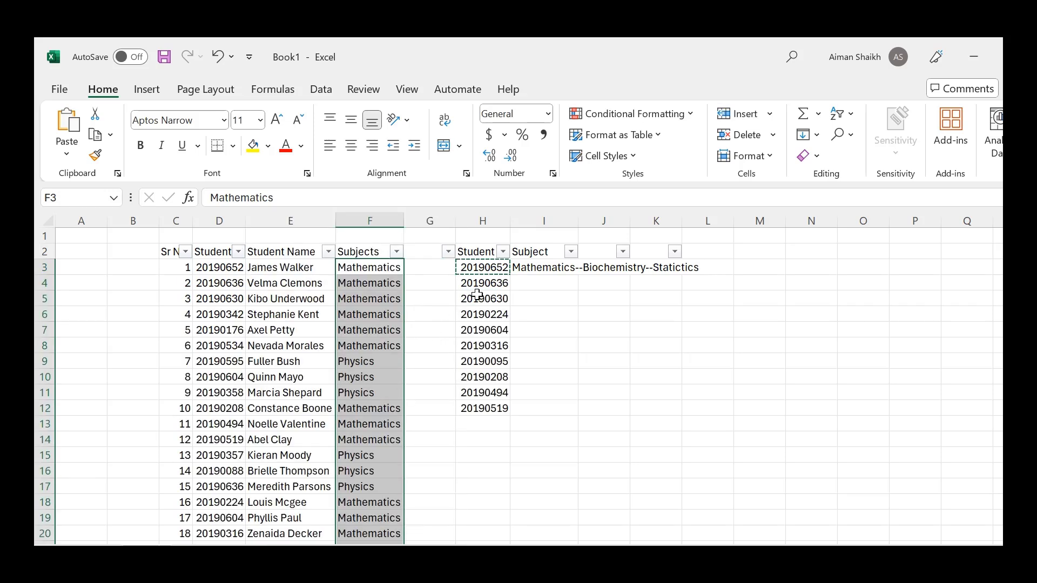
# - Begin a TEXTJOIN formula in I4 with "--" as the delimiter and TRUE for ignoring empty cells
pyautogui.click(479, 270)
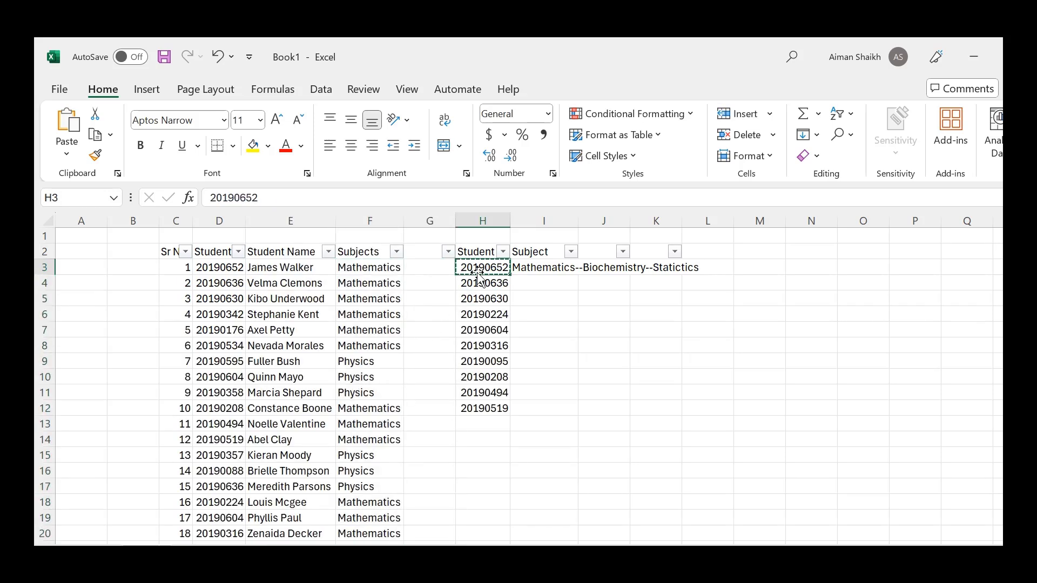
pyautogui.press('Down')
pyautogui.press('Right')
pyautogui.write('=')
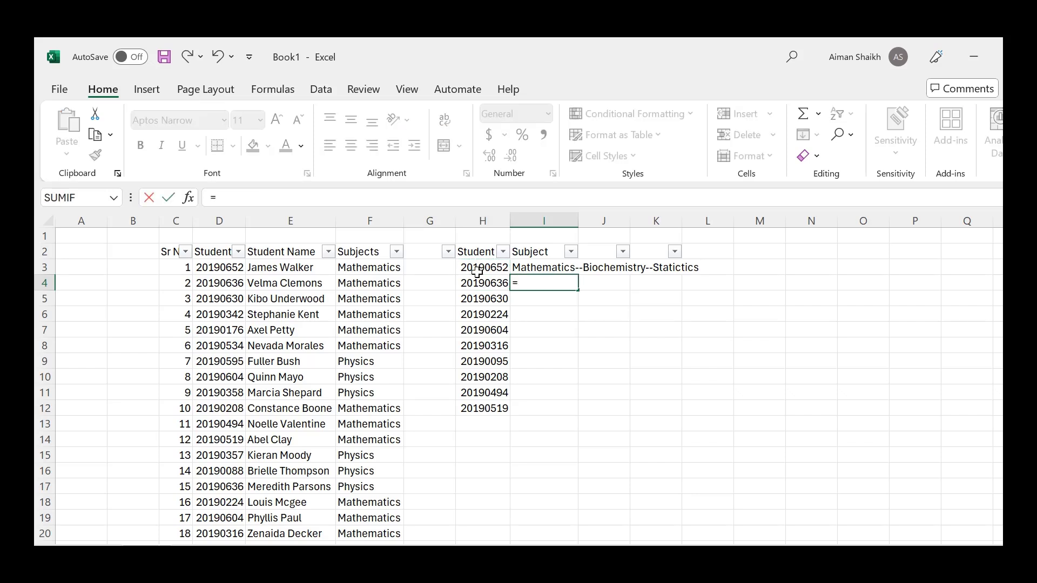
pyautogui.write('text')
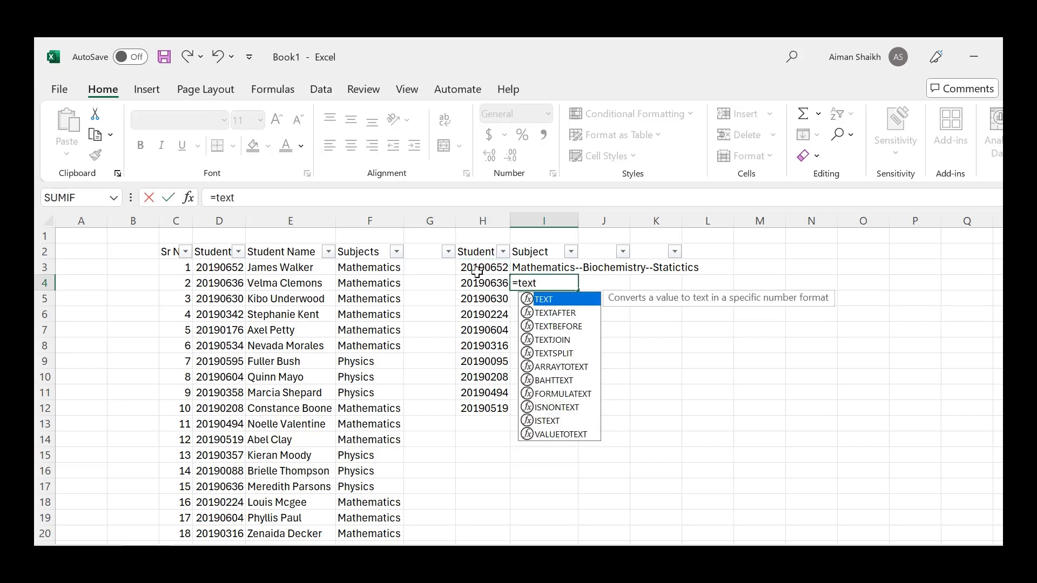
pyautogui.write('j')
pyautogui.press('Tab')
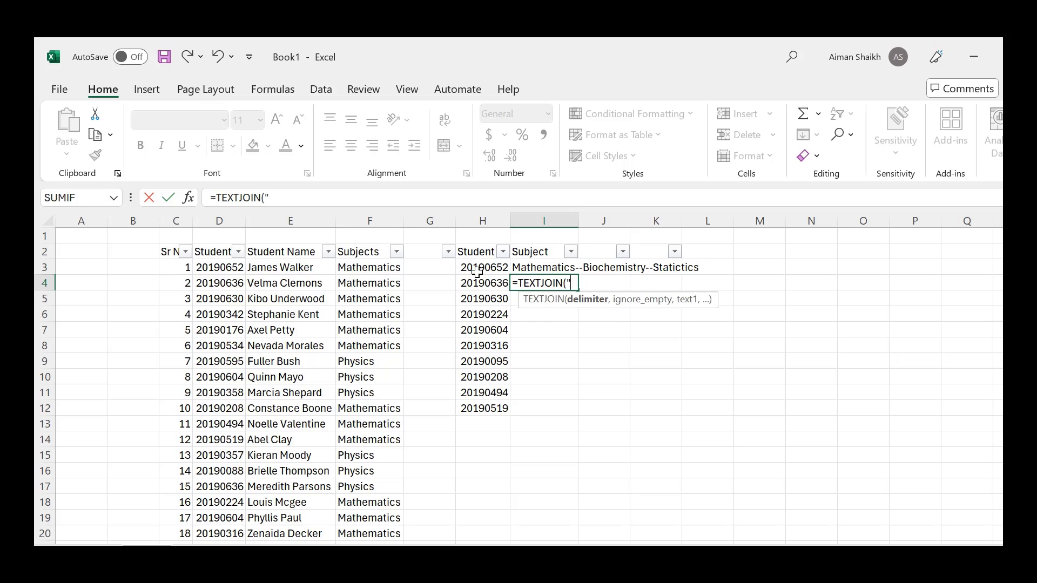
pyautogui.write('"--",')
pyautogui.press('Tab')
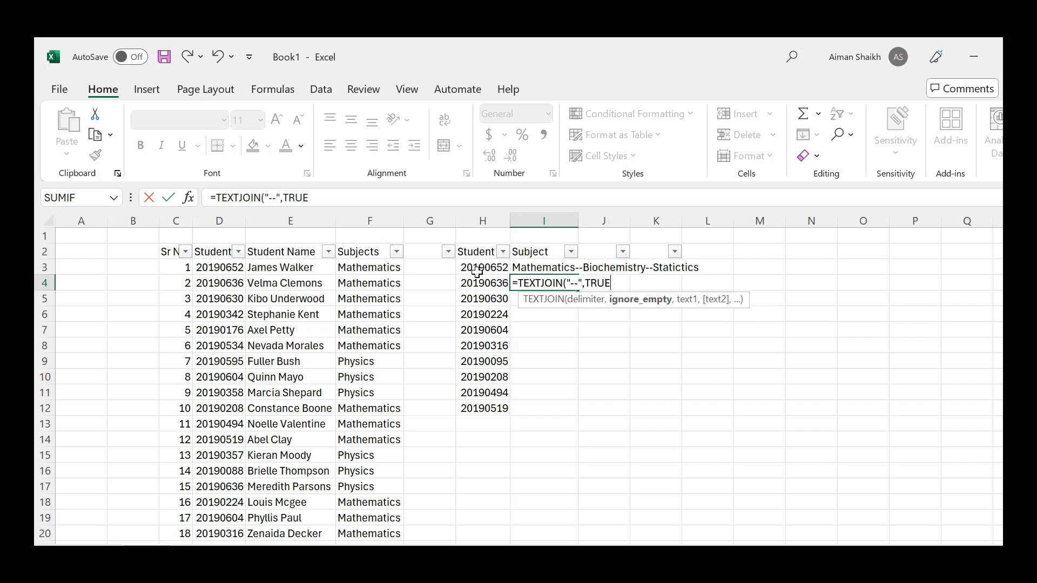
pyautogui.write(',')
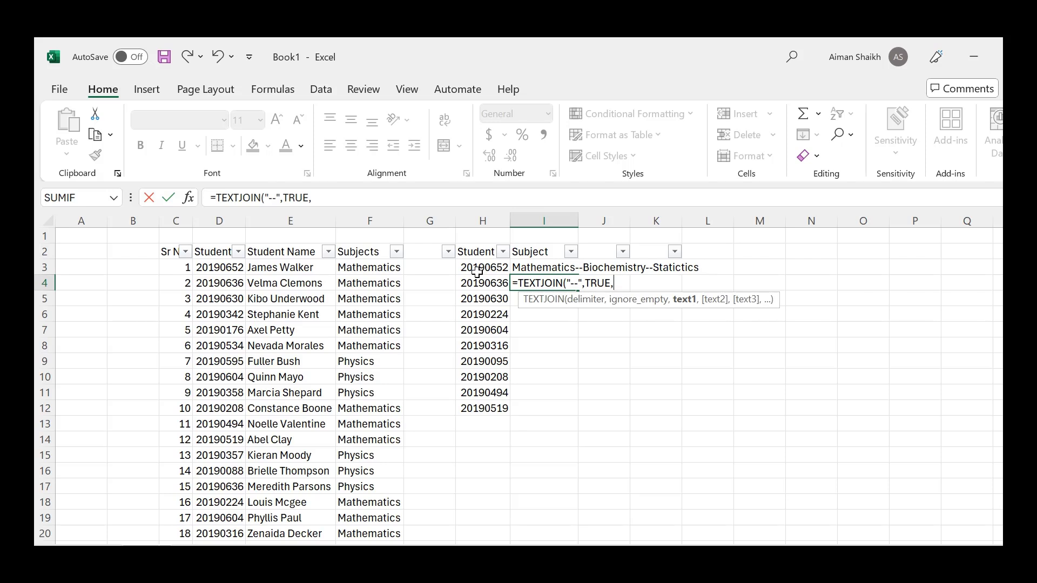
# - Add an IF function as the text argument, testing whether H4 equals the whole Student Id column, D:D
pyautogui.write('IF(')
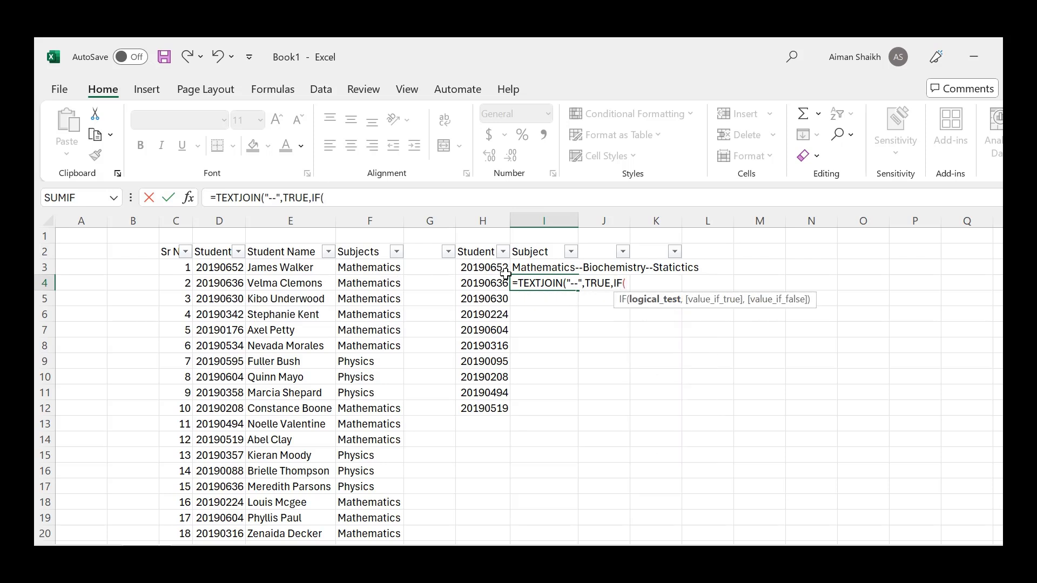
pyautogui.click(481, 288)
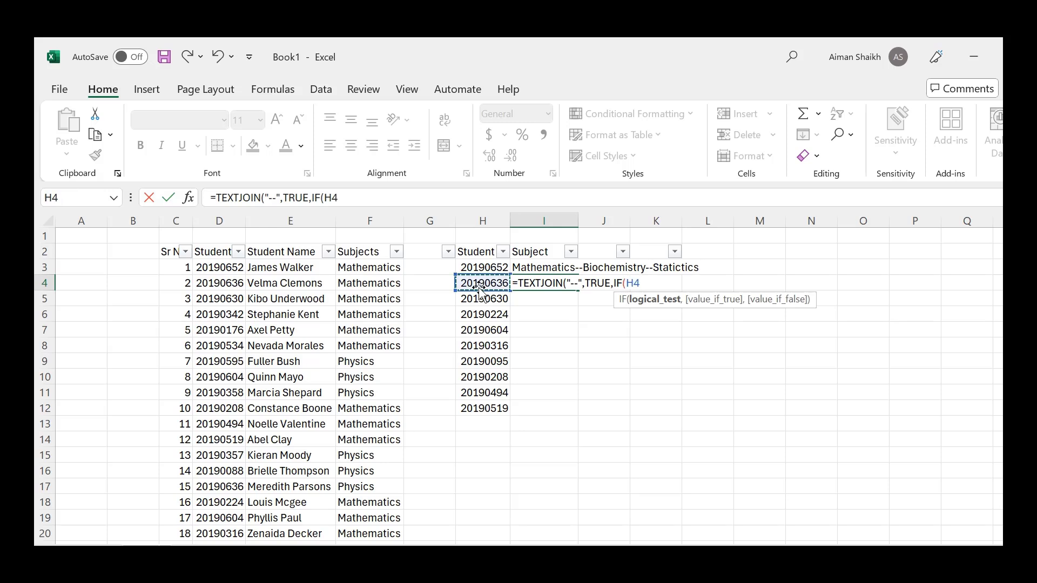
pyautogui.write('=')
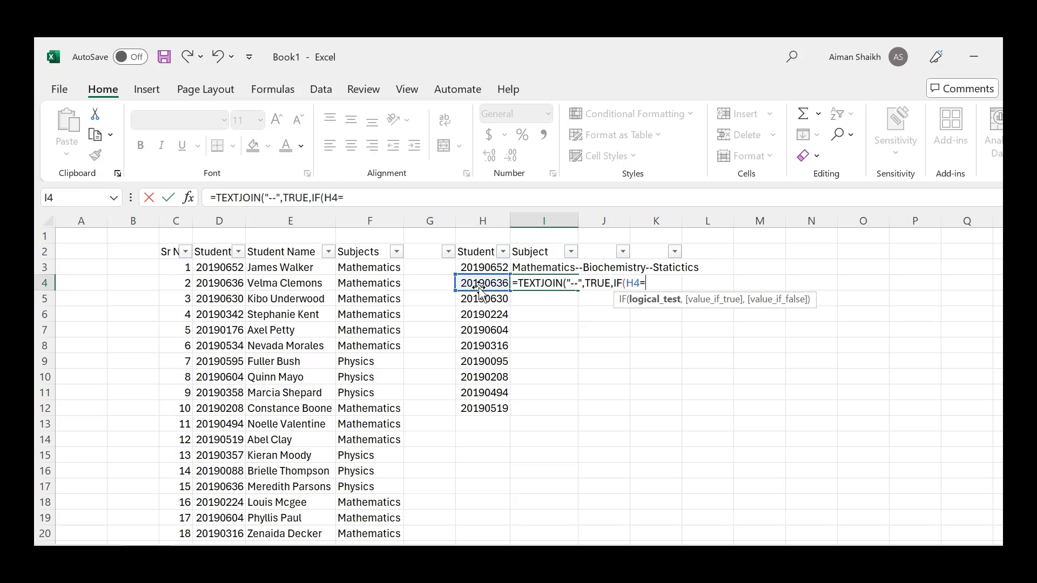
pyautogui.click(240, 328)
pyautogui.hotkey('ctrl', 'space')
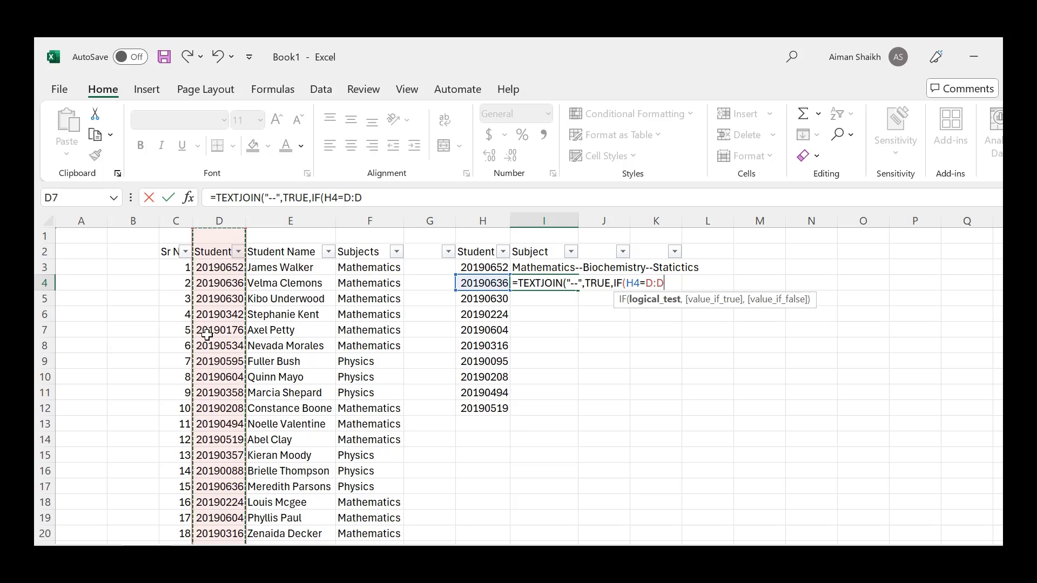
pyautogui.write(',')
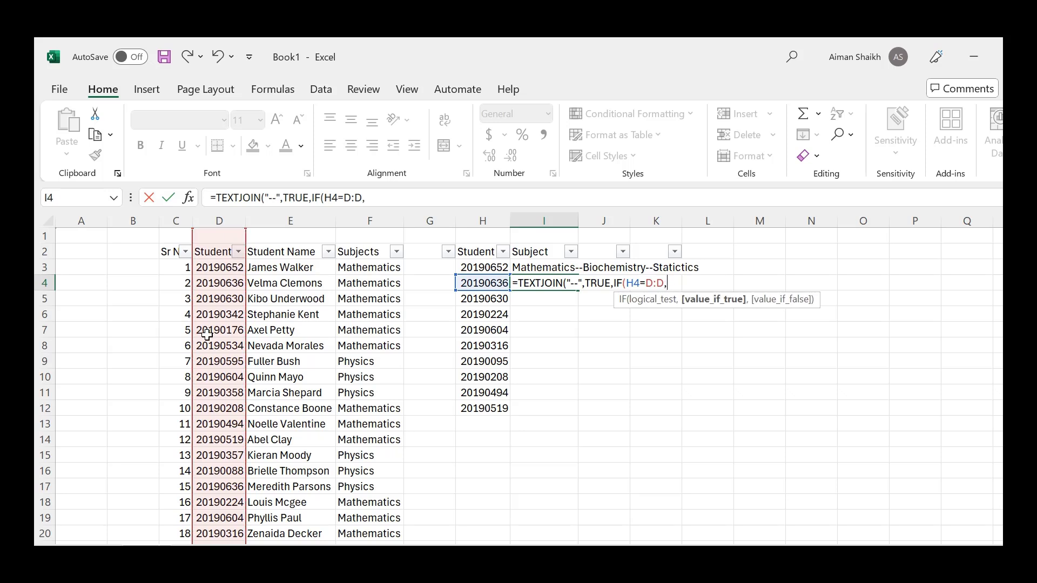
# - Return the Subjects column F:F for matches and "" otherwise, then close and enter the formula
pyautogui.click(358, 313)
pyautogui.hotkey('ctrl', 'space')
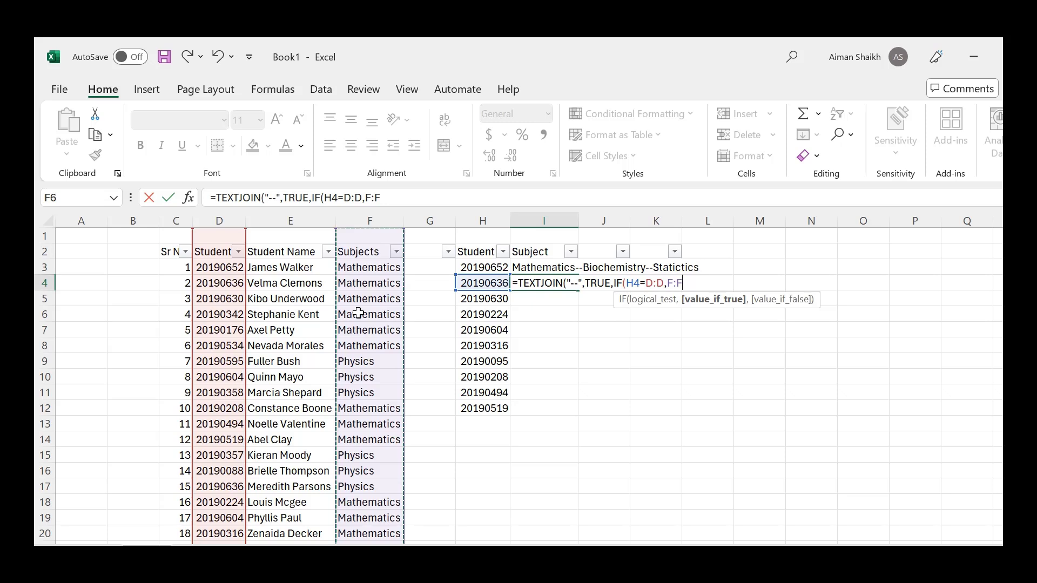
pyautogui.write(',')
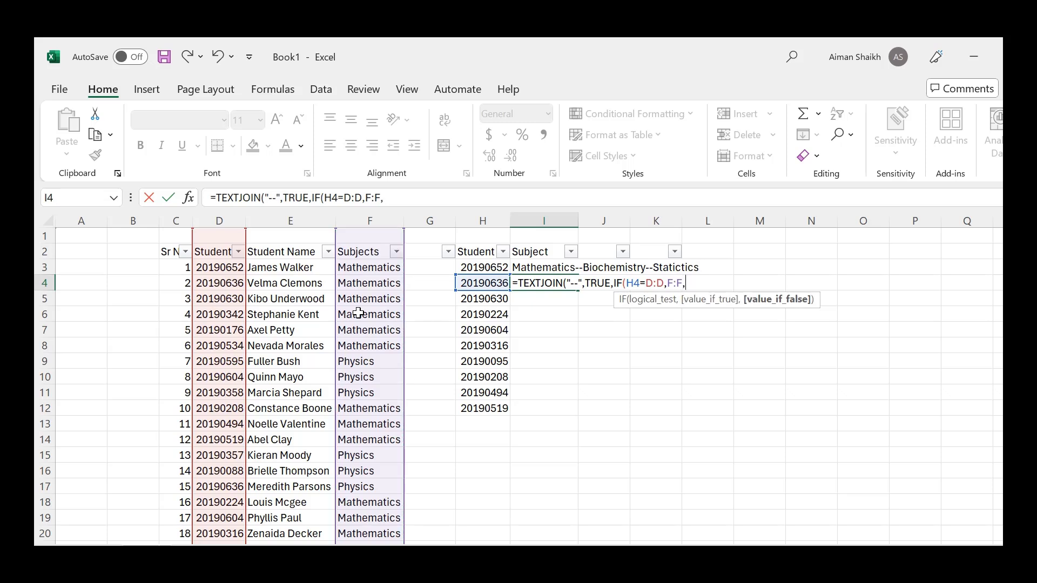
pyautogui.write('"")')
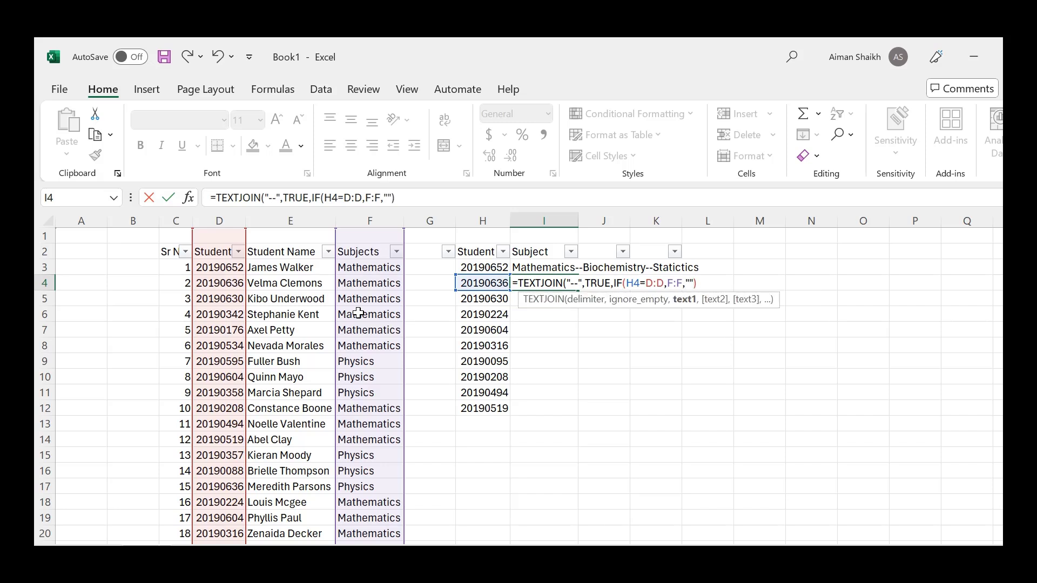
pyautogui.write(')')
pyautogui.press('Return')
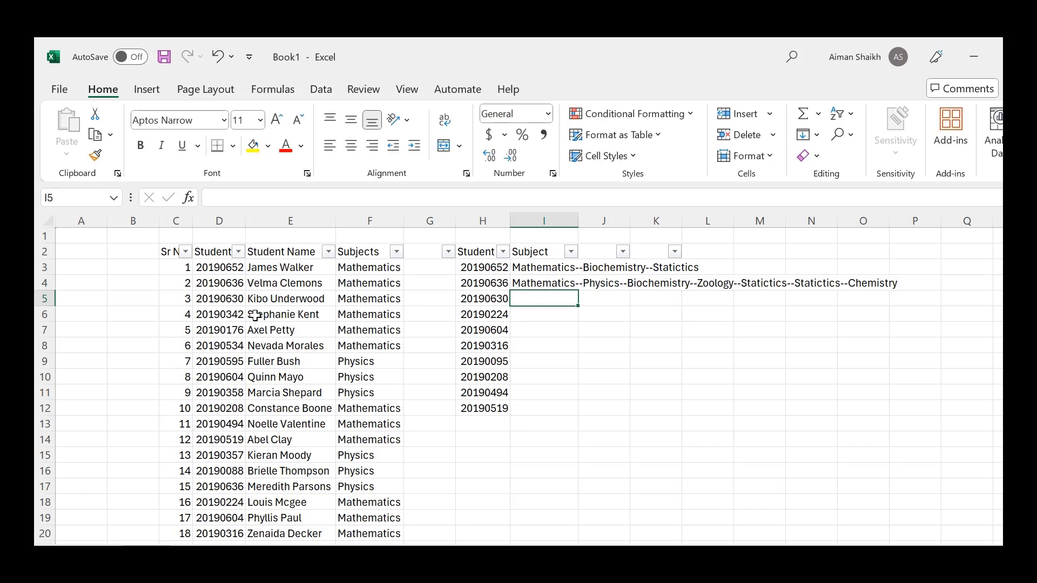
# - Fill the TEXTJOIN formula from I4 down to I12
pyautogui.click(227, 284)
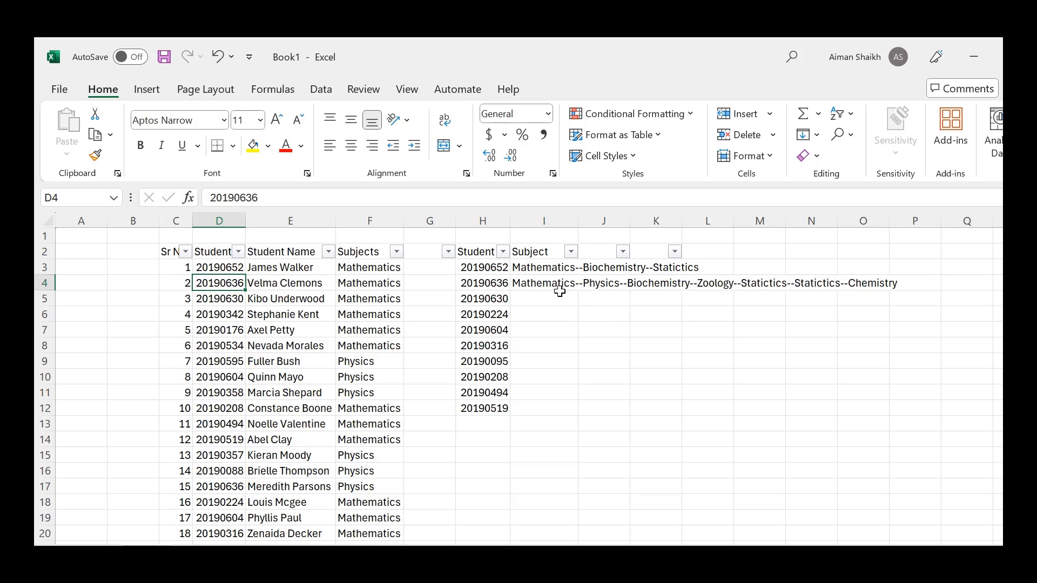
pyautogui.click(527, 283)
pyautogui.hotkey('shift', 'Down')
pyautogui.hotkey('shift', 'Down')
pyautogui.hotkey('shift', 'Down')
pyautogui.hotkey('shift', 'Down')
pyautogui.hotkey('shift', 'Down')
pyautogui.hotkey('shift', 'Down')
pyautogui.hotkey('shift', 'Down')
pyautogui.hotkey('shift', 'Down')
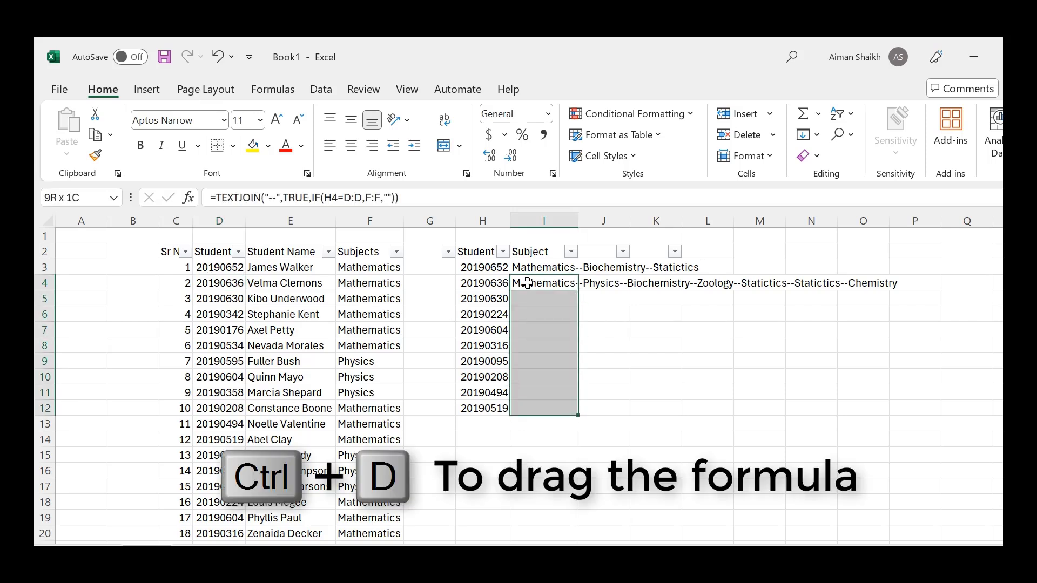
pyautogui.hotkey('ctrl', 'd')
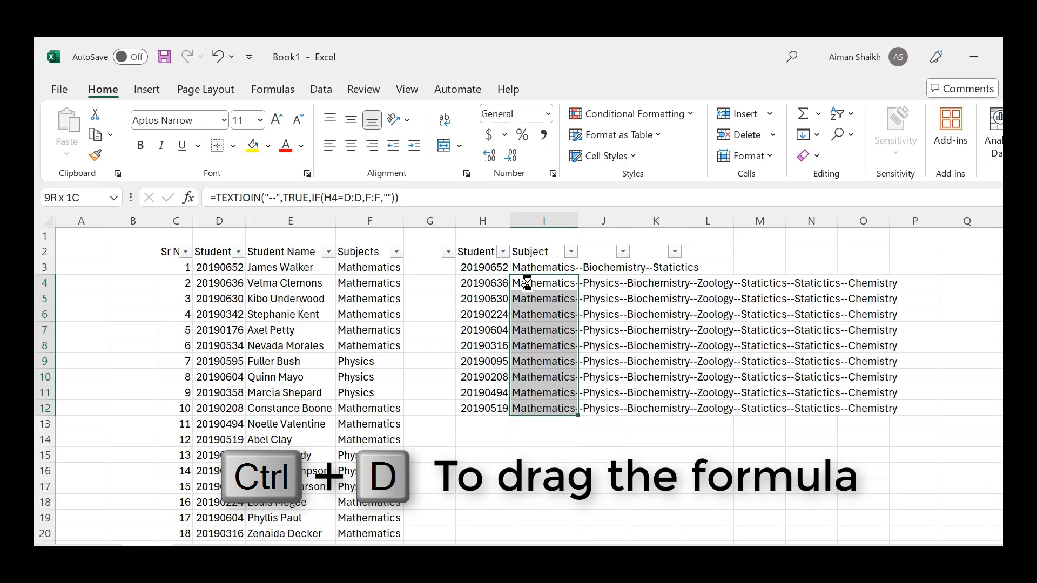
# - Check the joined subjects and formulas in the filled Subject cells down to I10
pyautogui.press('Down')
pyautogui.press('Down')
pyautogui.press('Down')
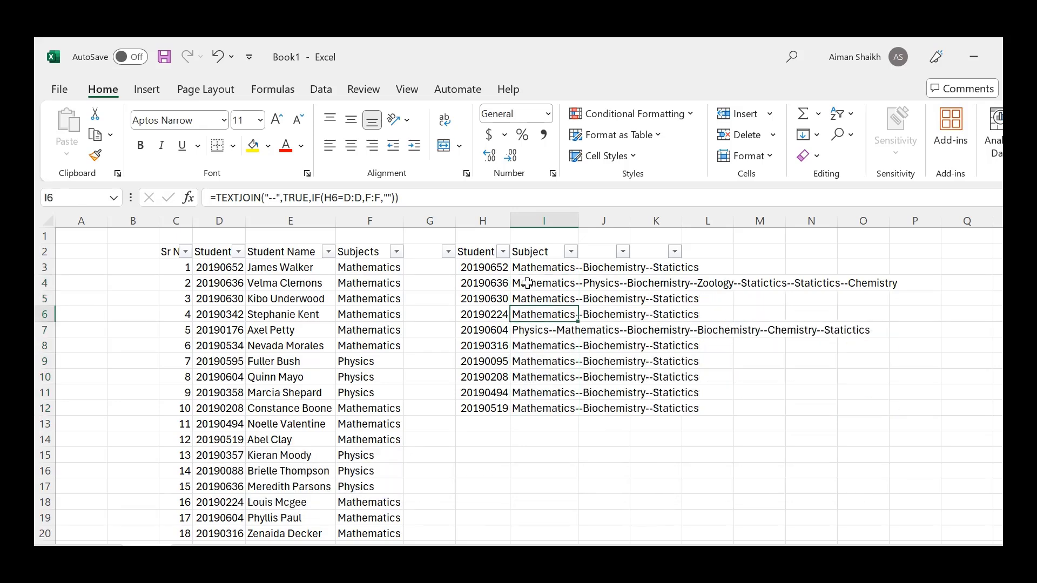
pyautogui.hotkey('shift', 'Right')
pyautogui.hotkey('shift', 'Down')
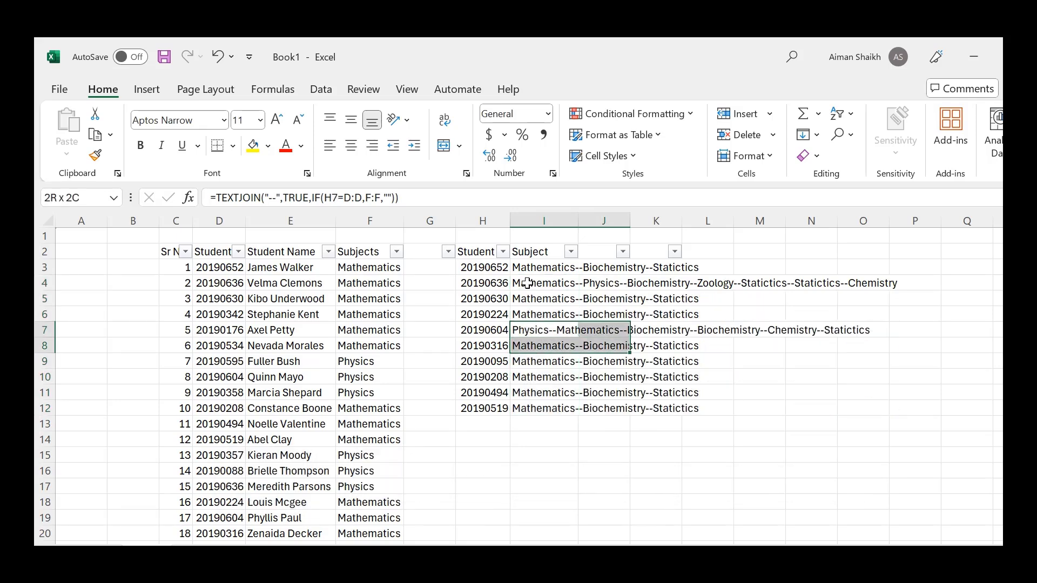
pyautogui.press('Down')
pyautogui.press('Down')
pyautogui.press('Down')
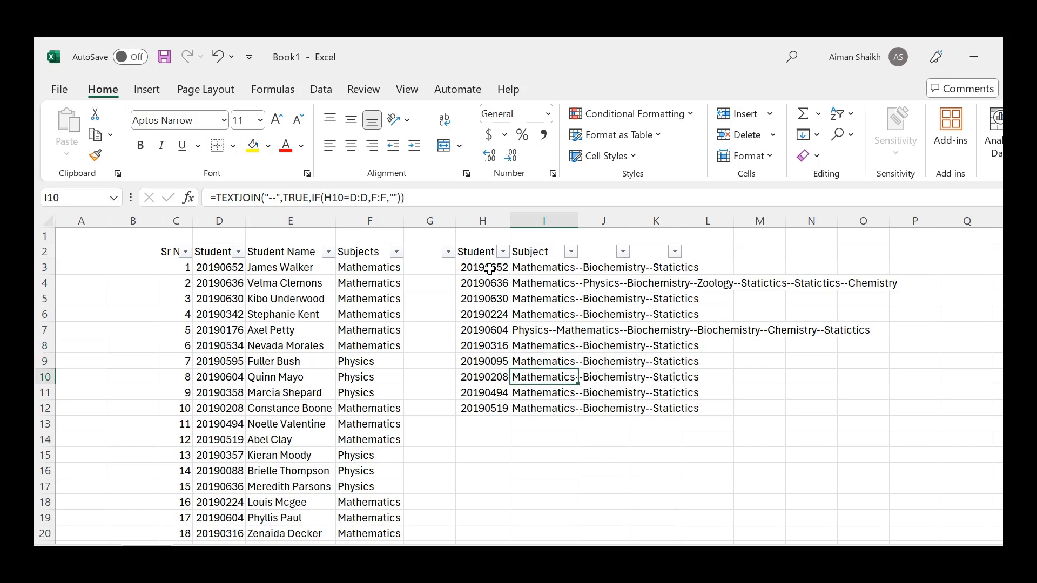
# - Insert a blank column before the empty column G
pyautogui.click(448, 268)
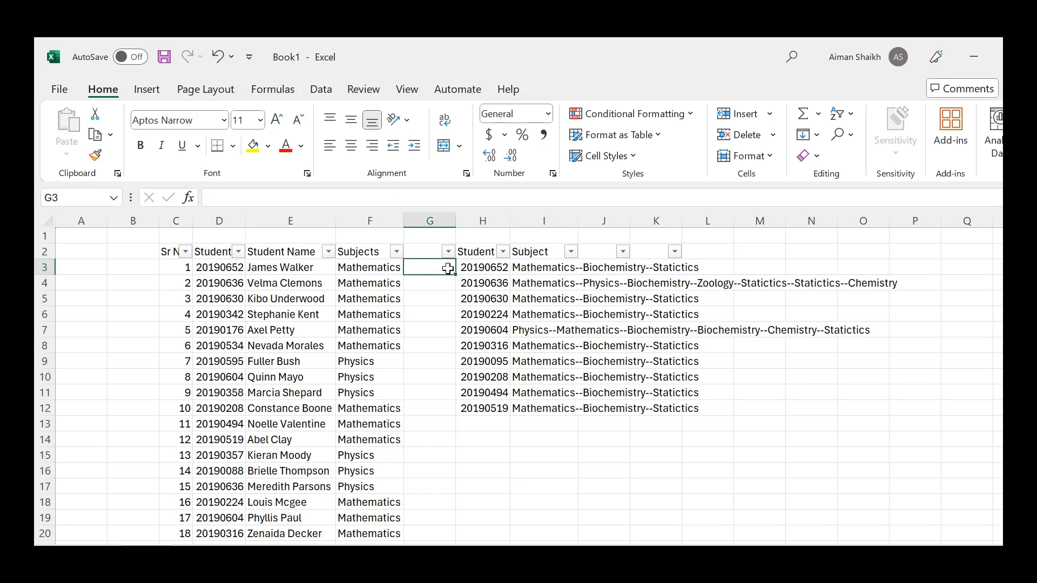
pyautogui.click(438, 220)
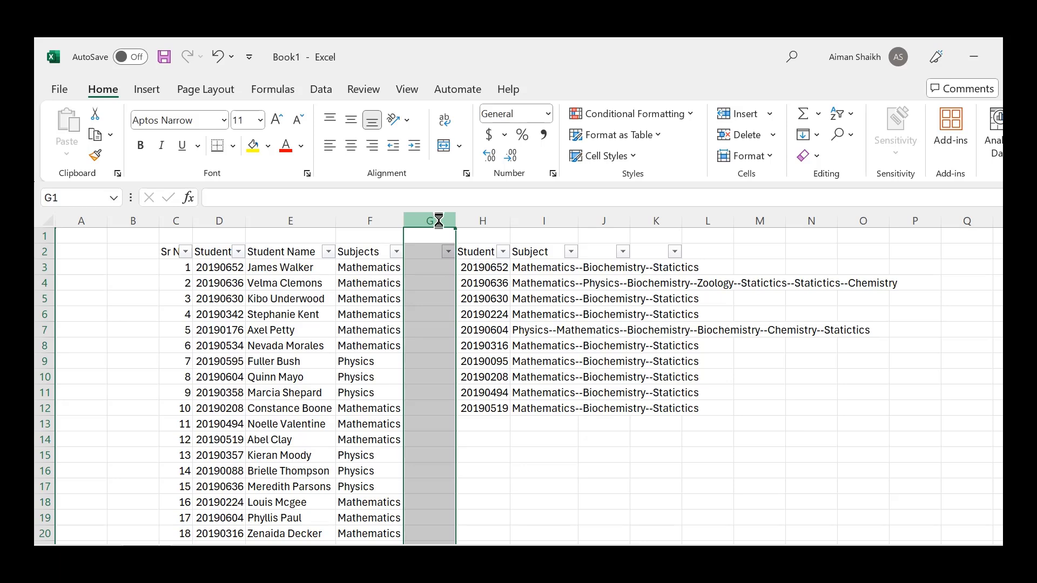
pyautogui.hotkey('ctrl', 'shift', '+')
# - Enter the heading Student Name in H2, beside the lookup table's student ID heading
pyautogui.click(517, 268)
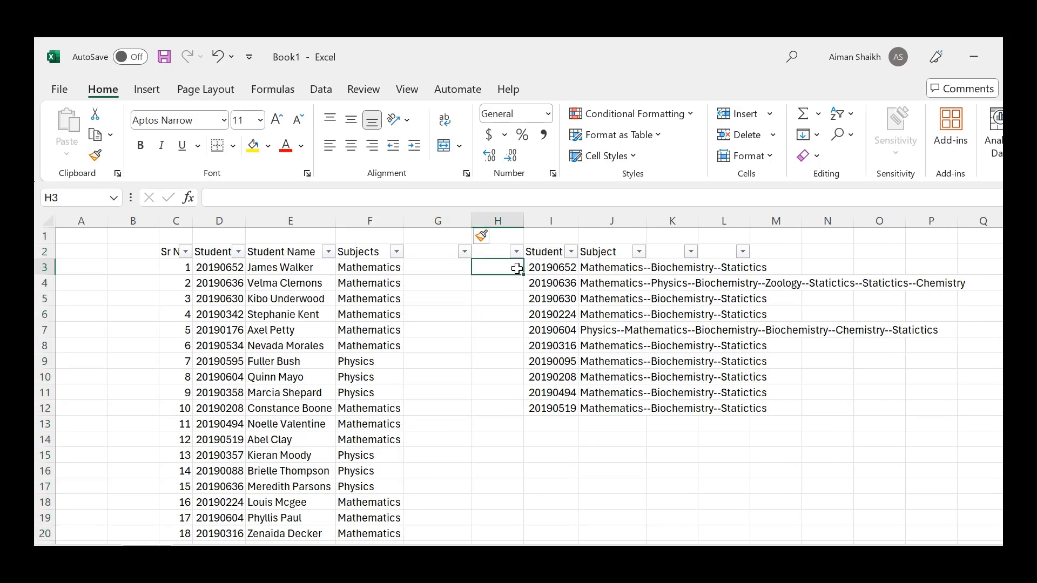
pyautogui.press('Up')
pyautogui.write('St')
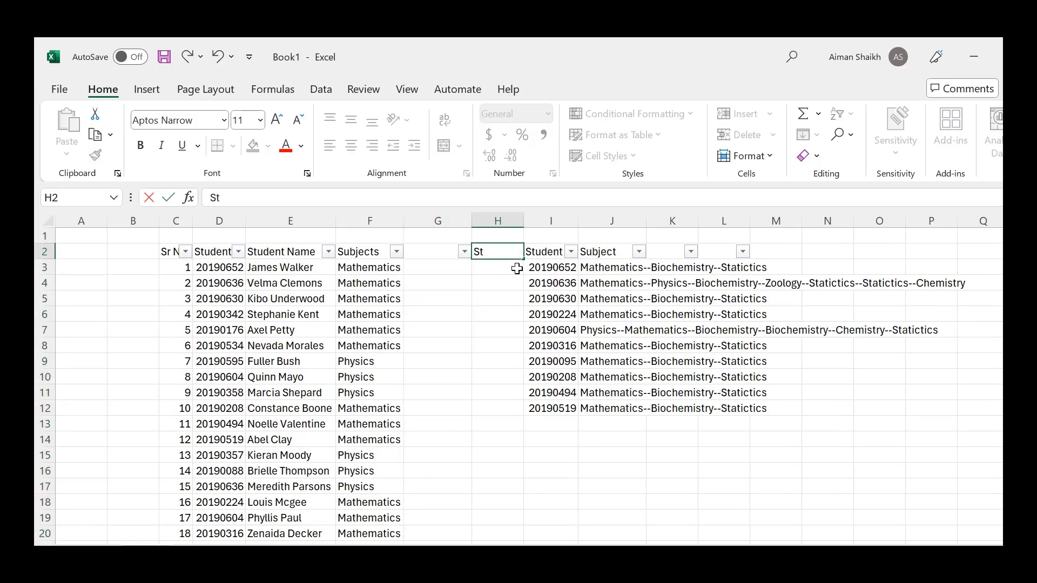
pyautogui.write('udent Name')
pyautogui.press('Return')
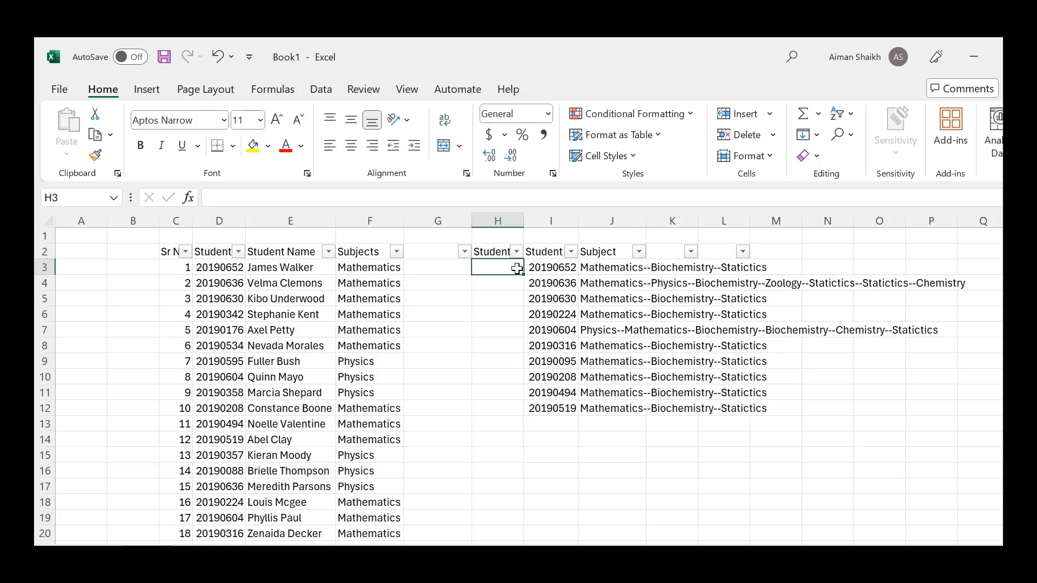
# - Start an XLOOKUP formula in H3 with I3 as the lookup value and the whole column D:D as the lookup array
pyautogui.write('=')
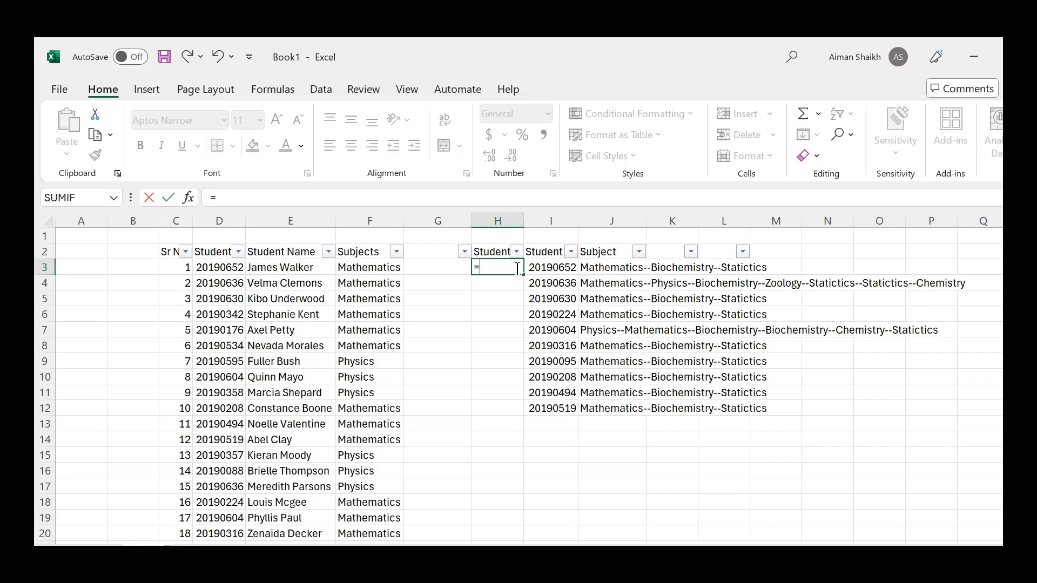
pyautogui.write('xl')
pyautogui.press('Tab')
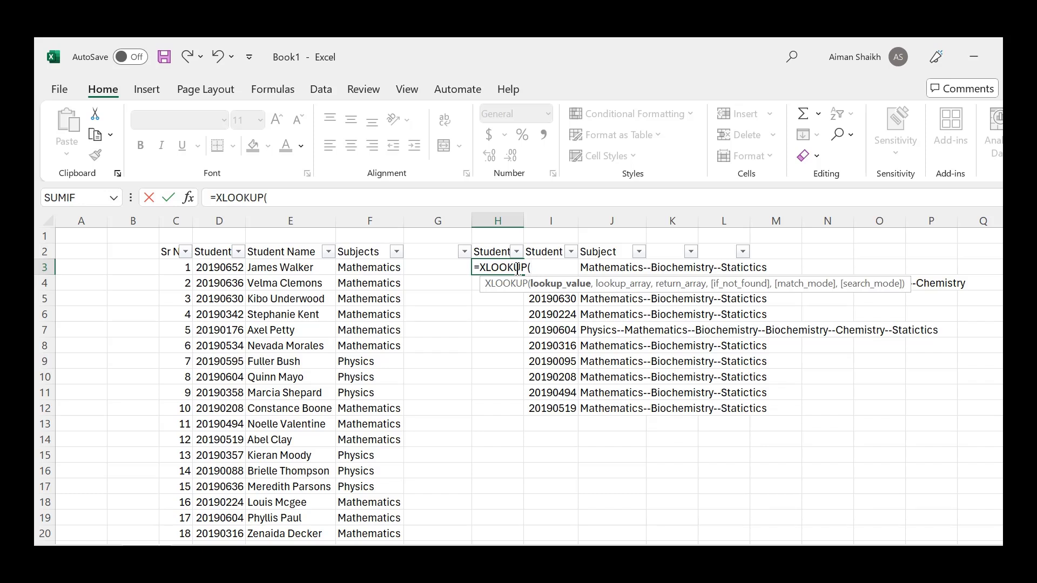
pyautogui.click(546, 268)
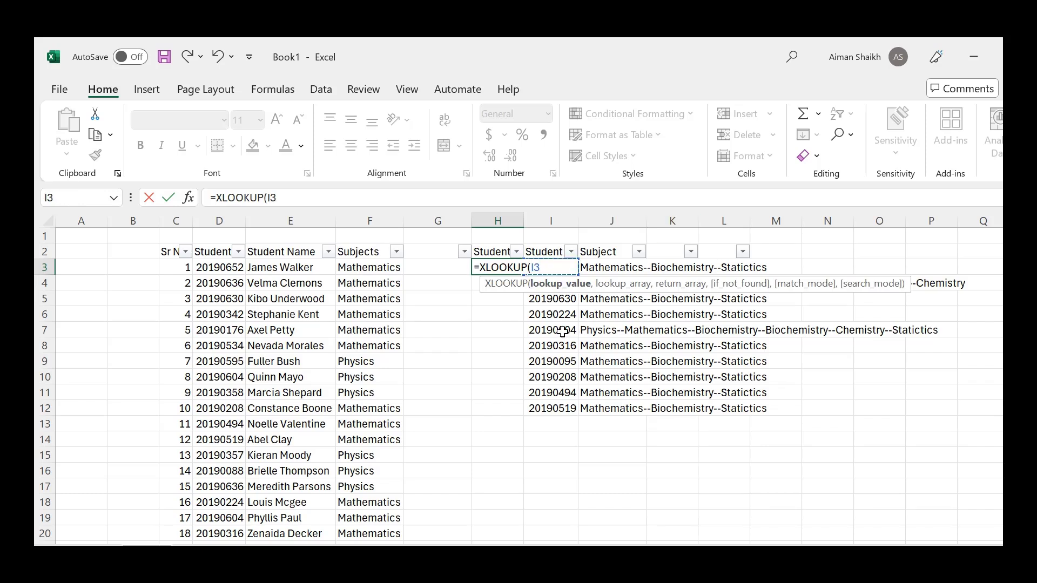
pyautogui.write(',')
pyautogui.click(214, 297)
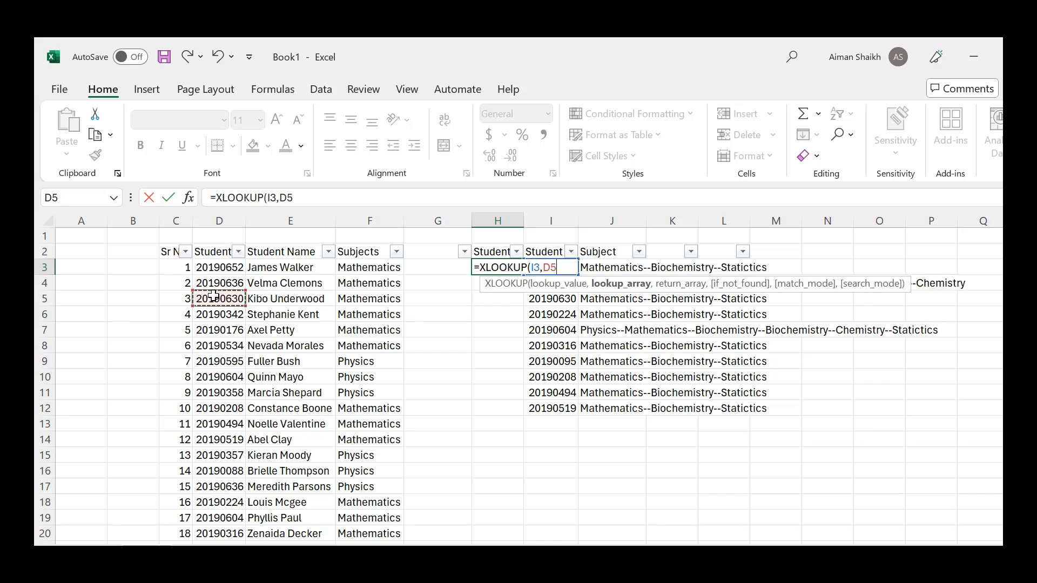
pyautogui.hotkey('ctrl', 'space')
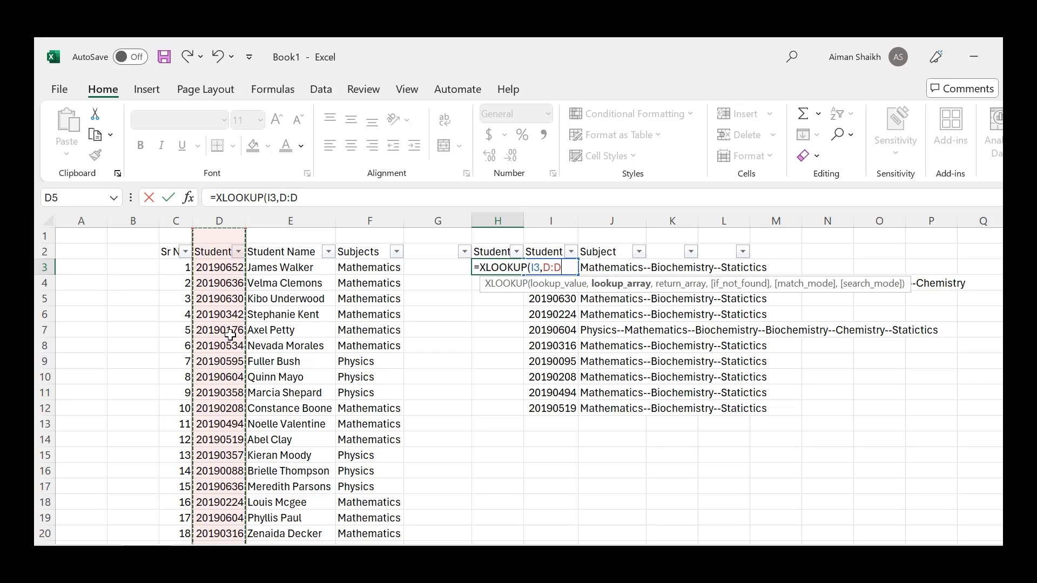
# - Set the Student Name column E:E as the XLOOKUP return array and enter the formula
pyautogui.write(',')
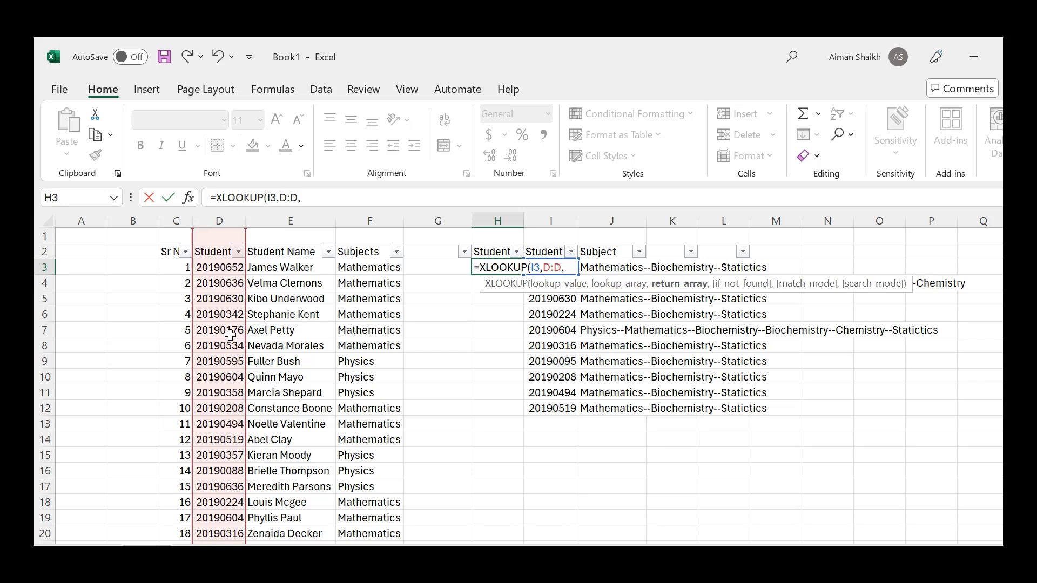
pyautogui.click(303, 331)
pyautogui.hotkey('ctrl', 'space')
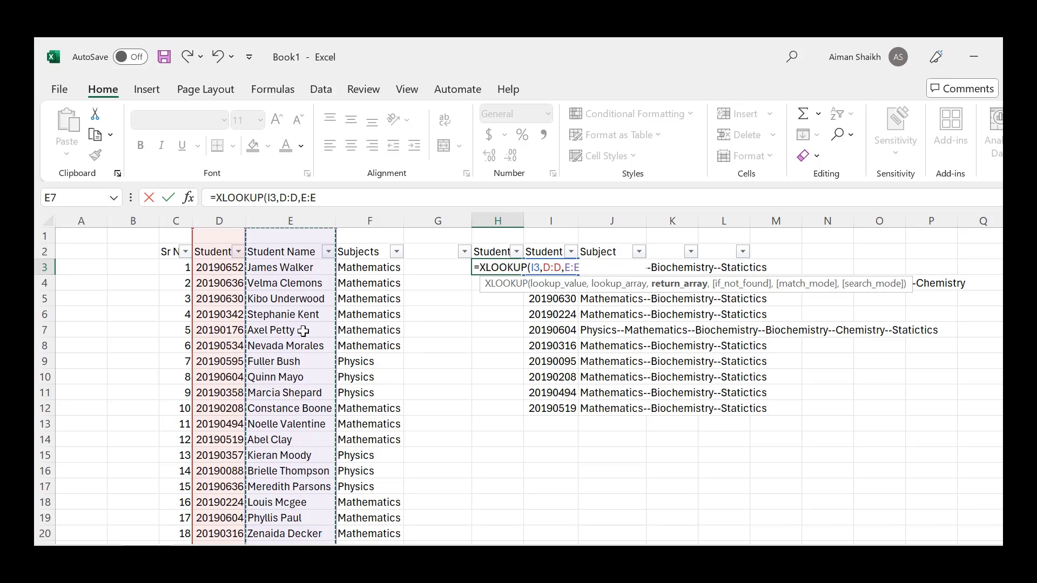
pyautogui.press('Return')
pyautogui.press('Up')
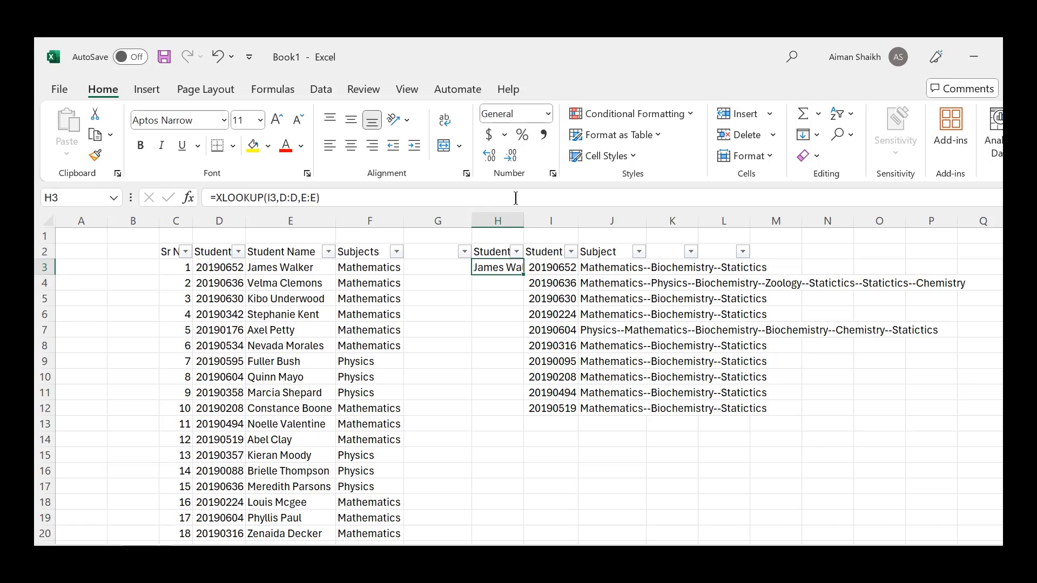
# - Widen column H to fit its heading and fill the XLOOKUP formula from H3 down to H12
pyautogui.moveTo(524, 216); pyautogui.dragTo(558, 216)
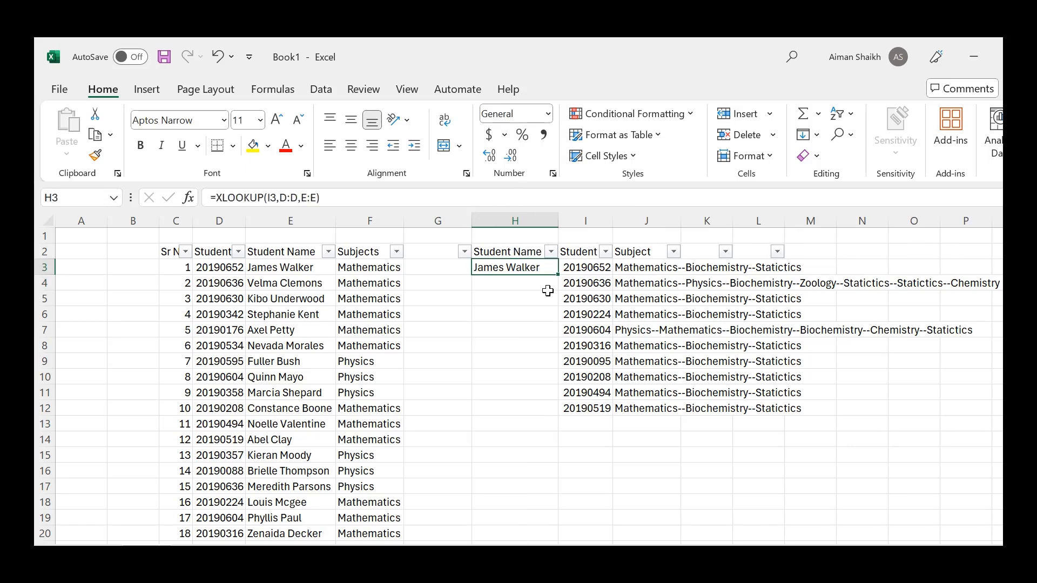
pyautogui.click(590, 290)
pyautogui.hotkey('ctrl', 'Down')
pyautogui.press('Left')
pyautogui.hotkey('ctrl', 'shift', 'Up')
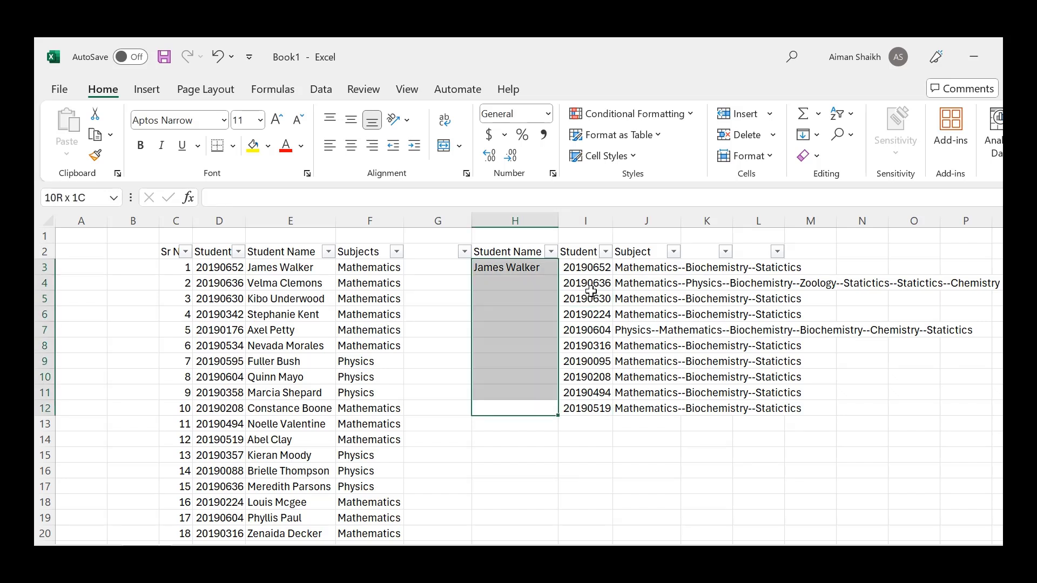
pyautogui.hotkey('ctrl', 'd')
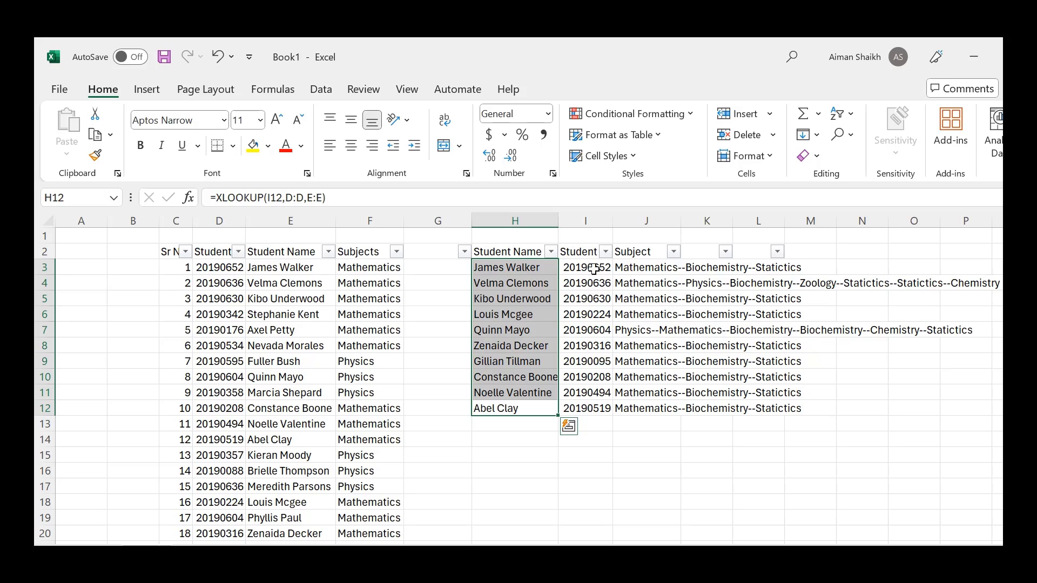
# - Check the filled XLOOKUP formulas in the Student Name column and the TEXTJOIN formula in J3
pyautogui.click(507, 297)
pyautogui.doubleClick(508, 298)
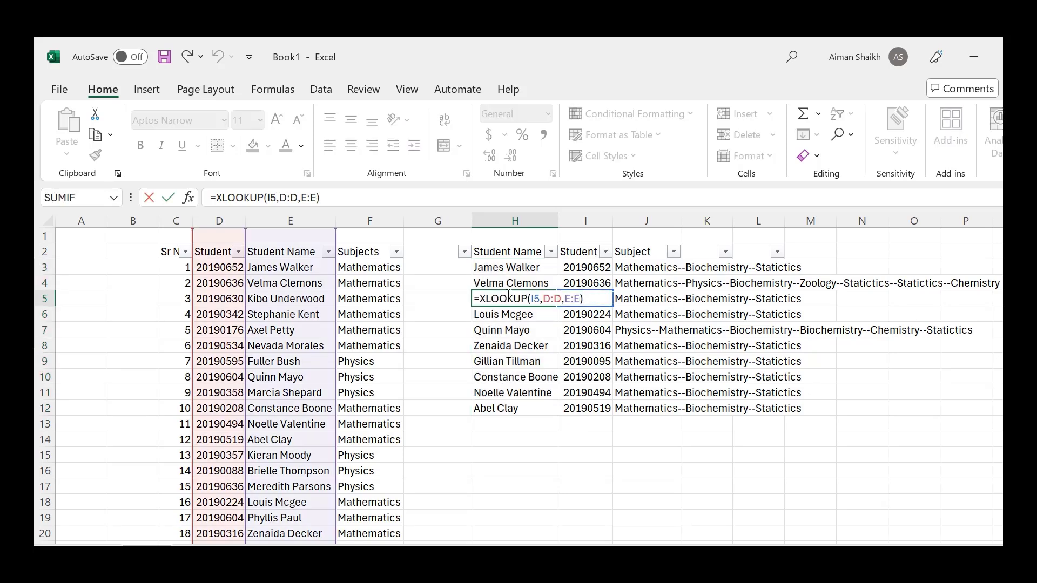
pyautogui.press('Escape')
pyautogui.click(507, 221)
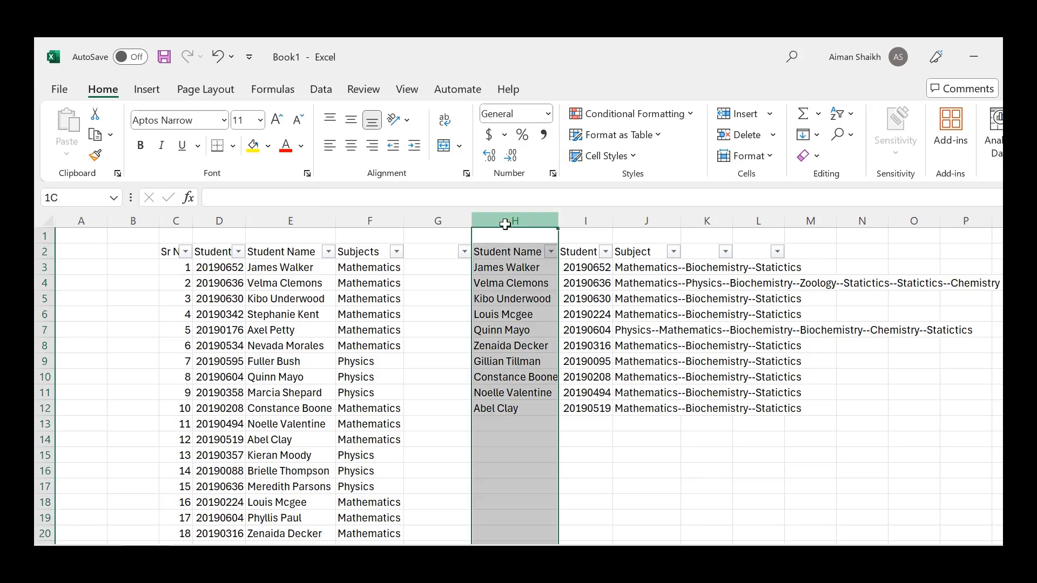
pyautogui.click(547, 271)
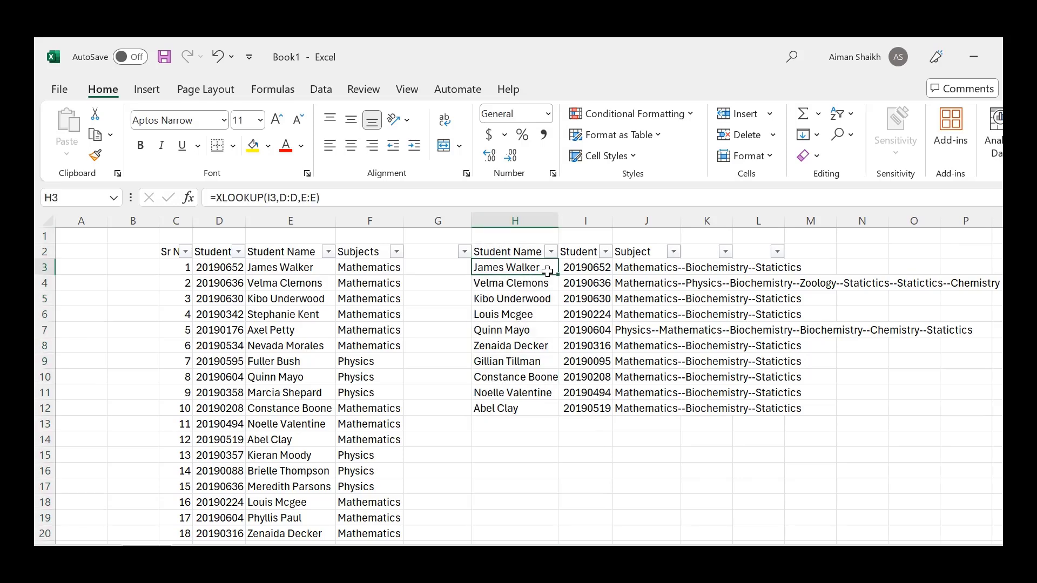
pyautogui.press('Right')
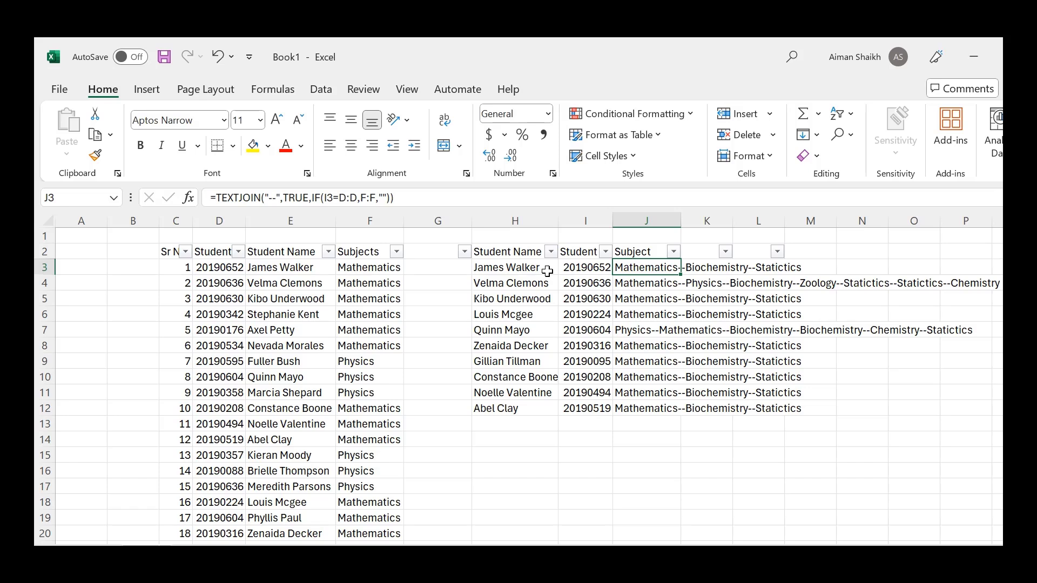